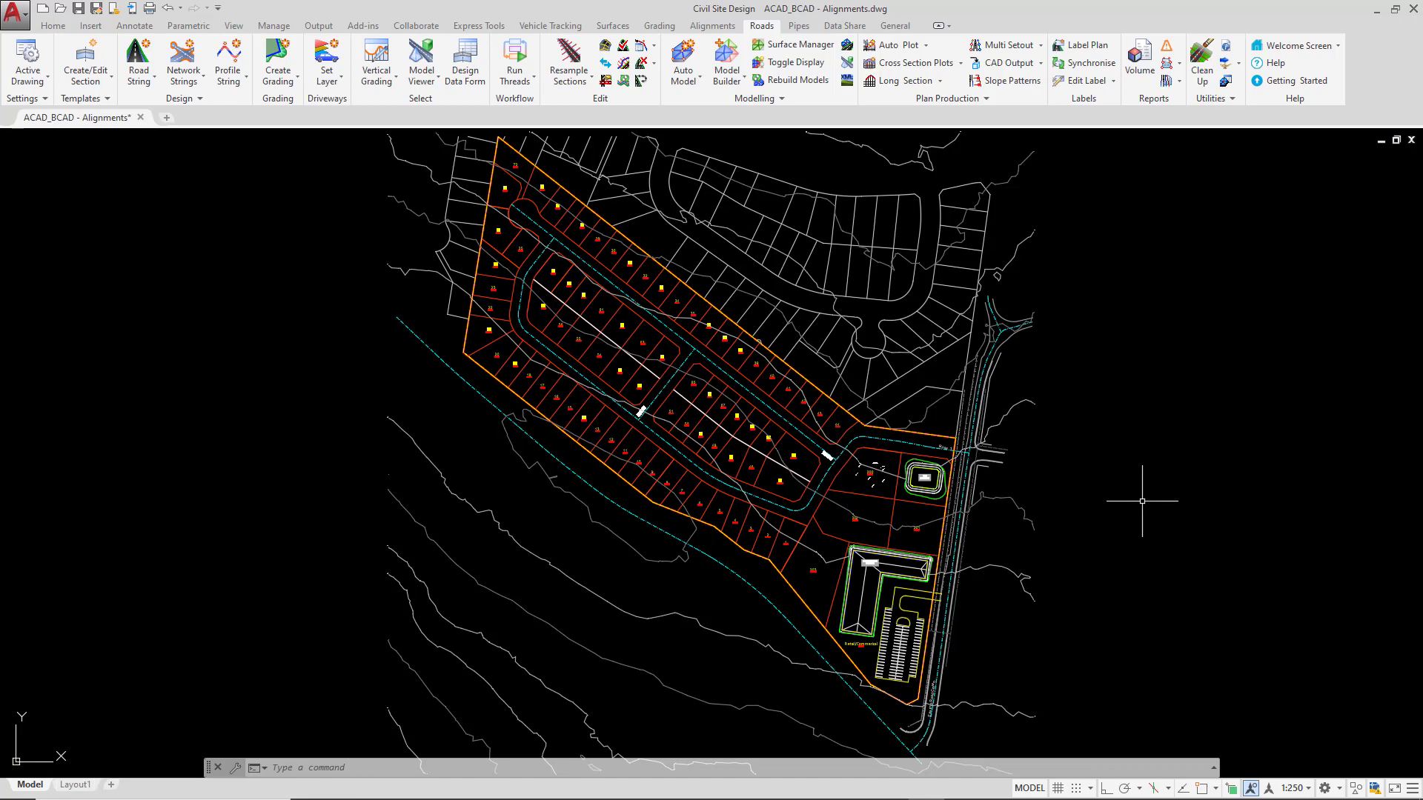
Zoom around the drawing and select the Road 1 line to inspect it, then clear the selection.
scroll(888, 445, "up", 4)
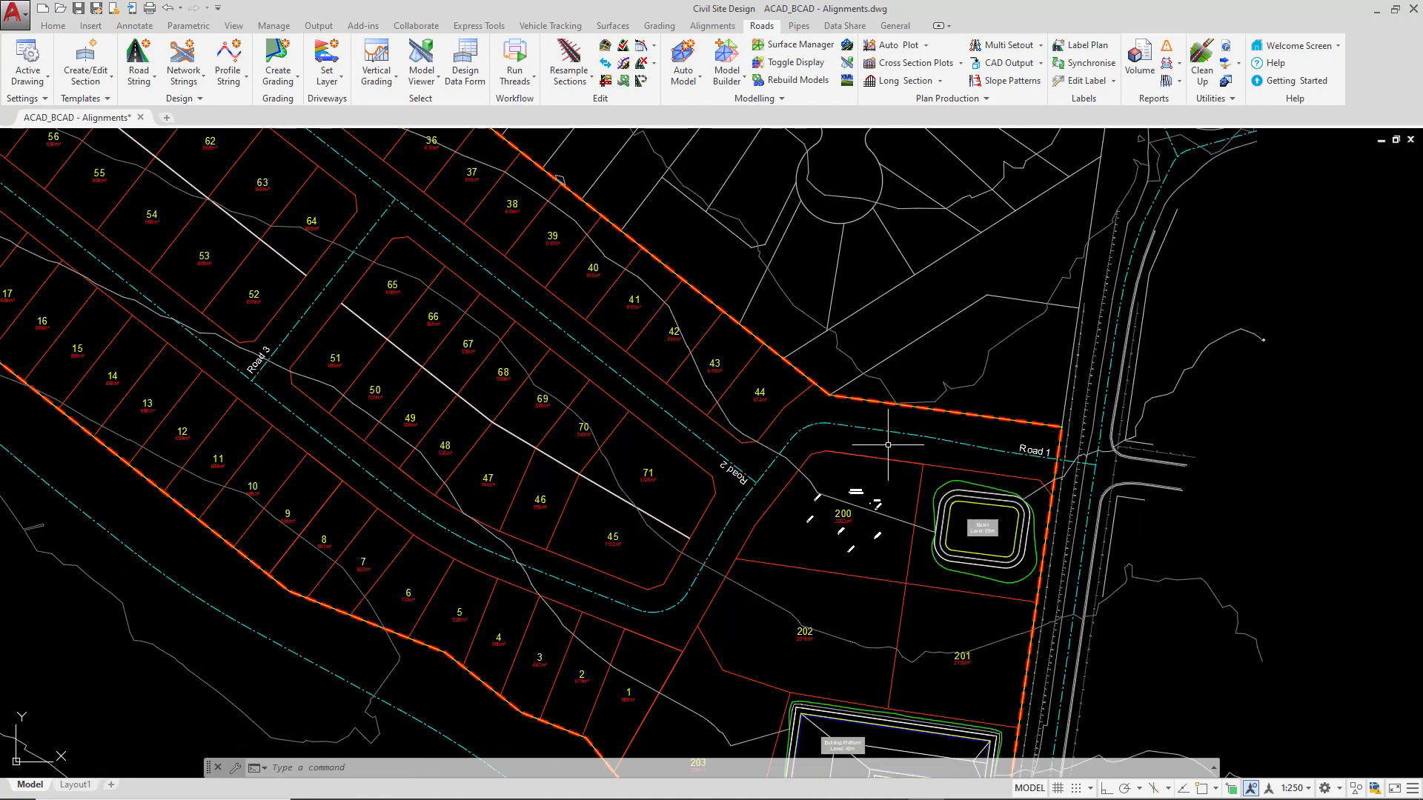
scroll(888, 445, "up", 2)
left_click(896, 433)
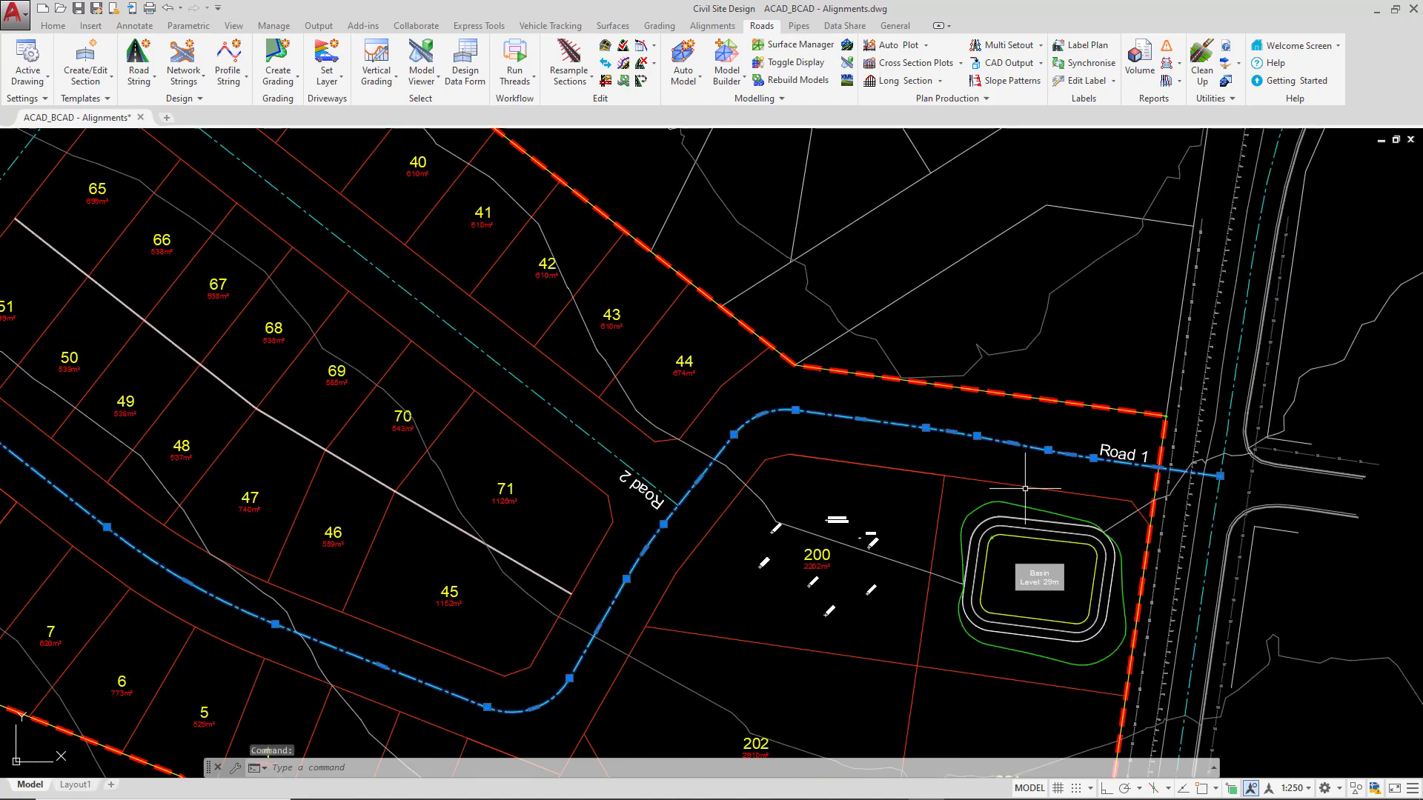
scroll(1048, 505, "down", 2)
scroll(1048, 504, "down", 3)
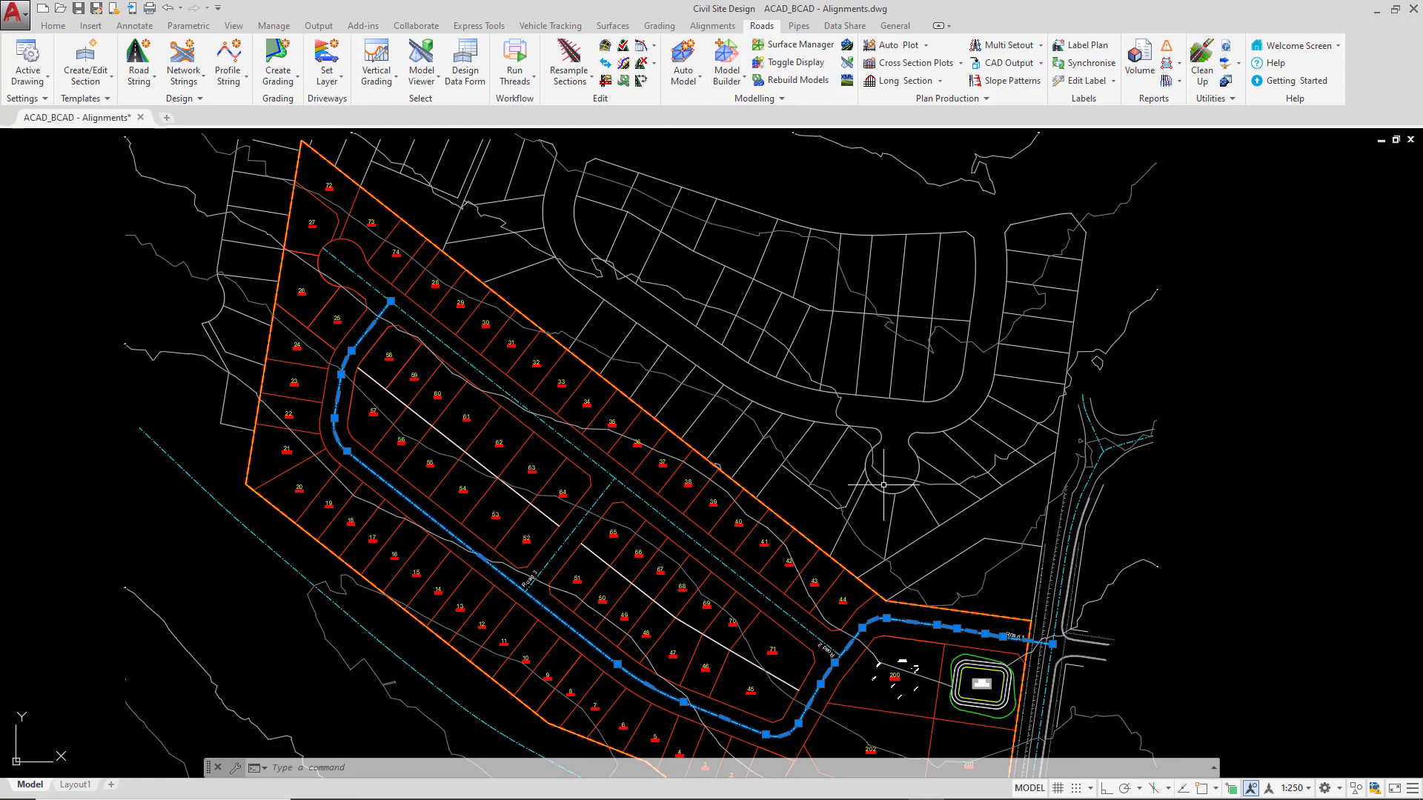
key("Escape")
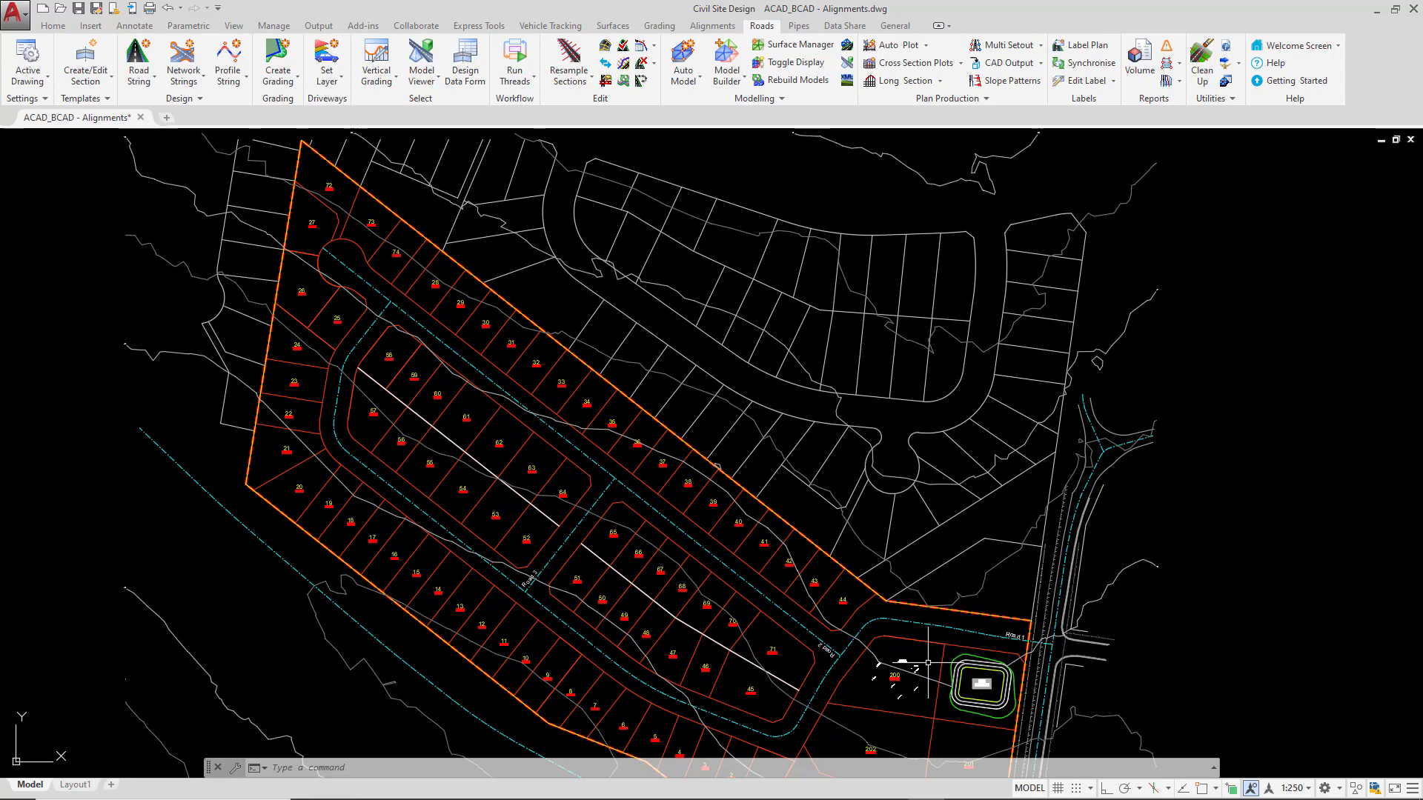
scroll(932, 662, "up", 4)
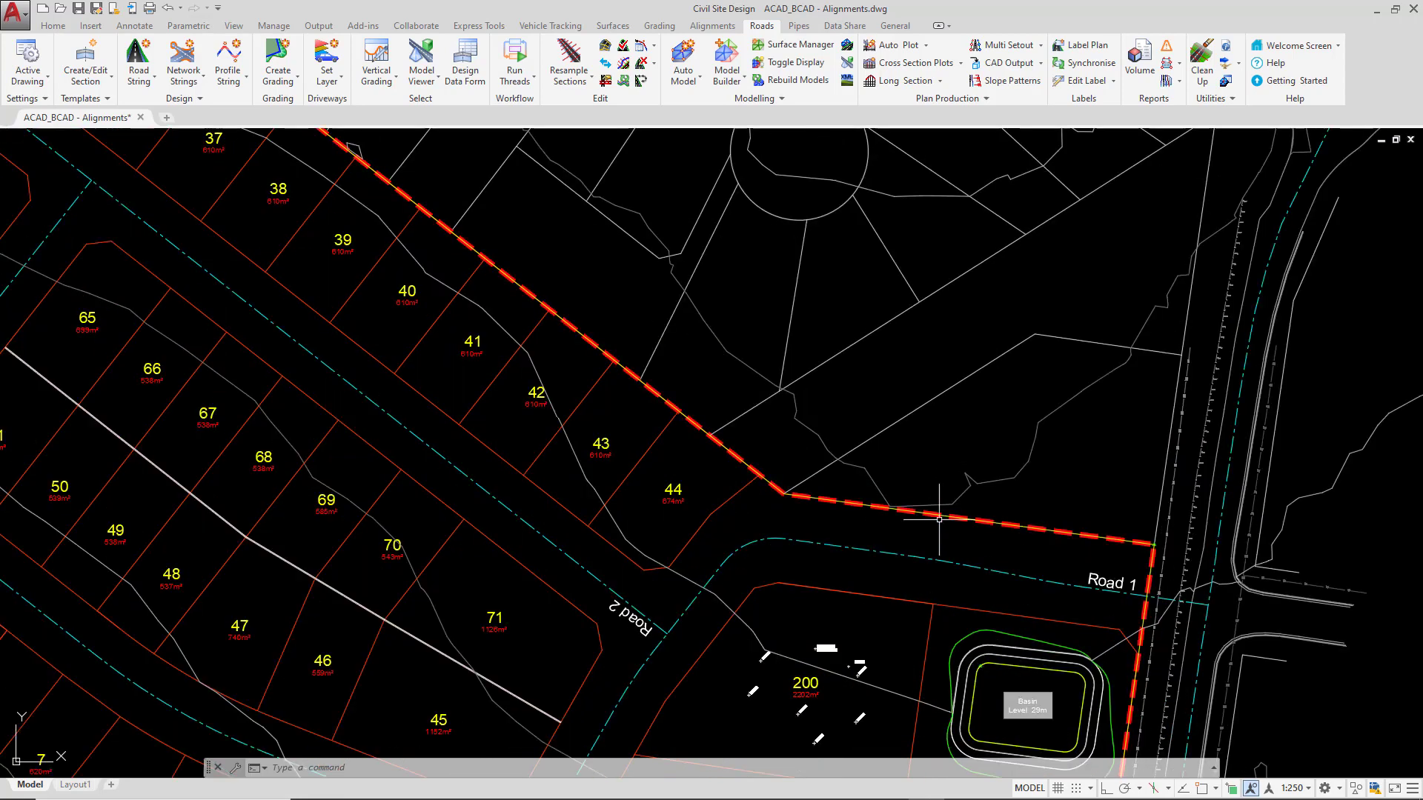
scroll(917, 572, "down", 4)
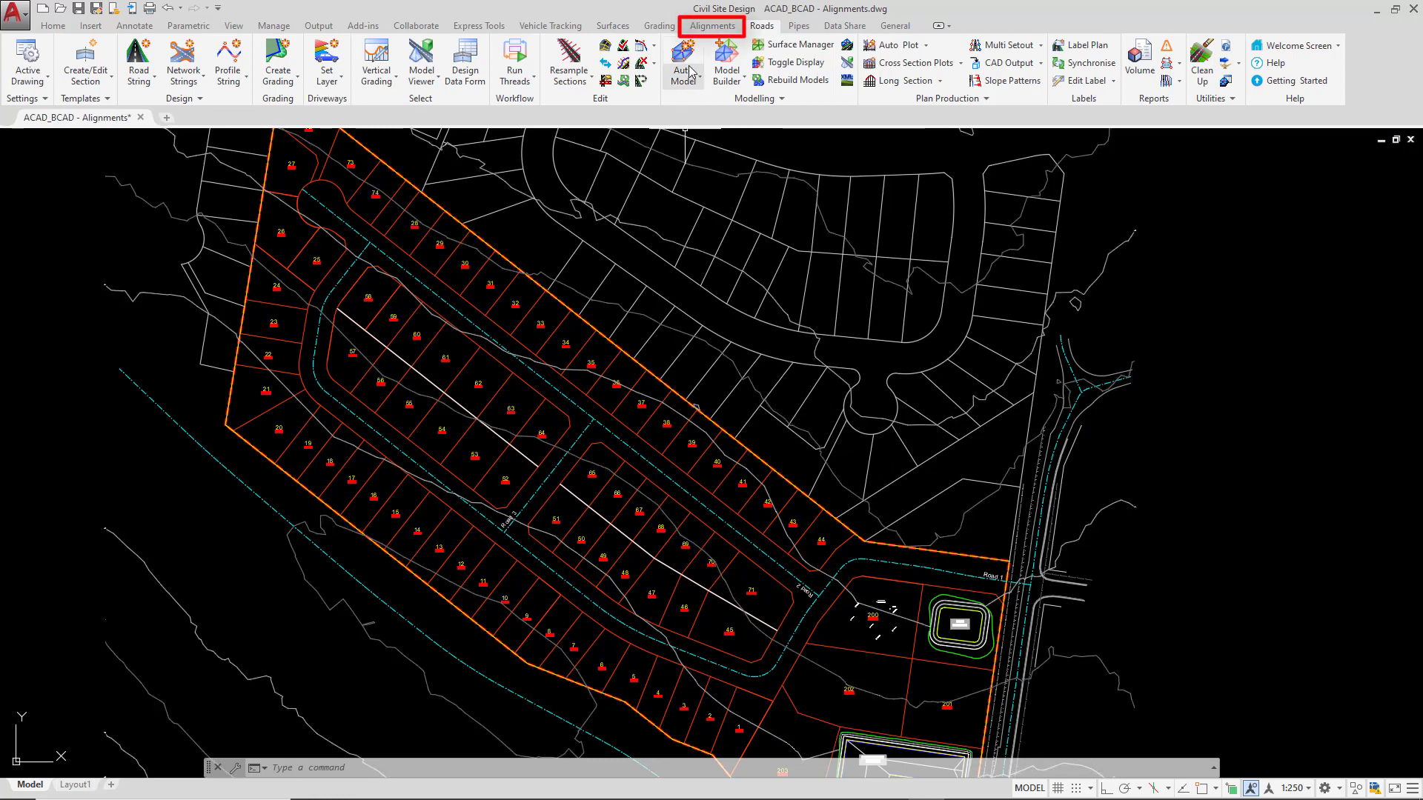
Start a new alignment from the Road 1 polyline via the Alignments tools.
left_click(708, 28)
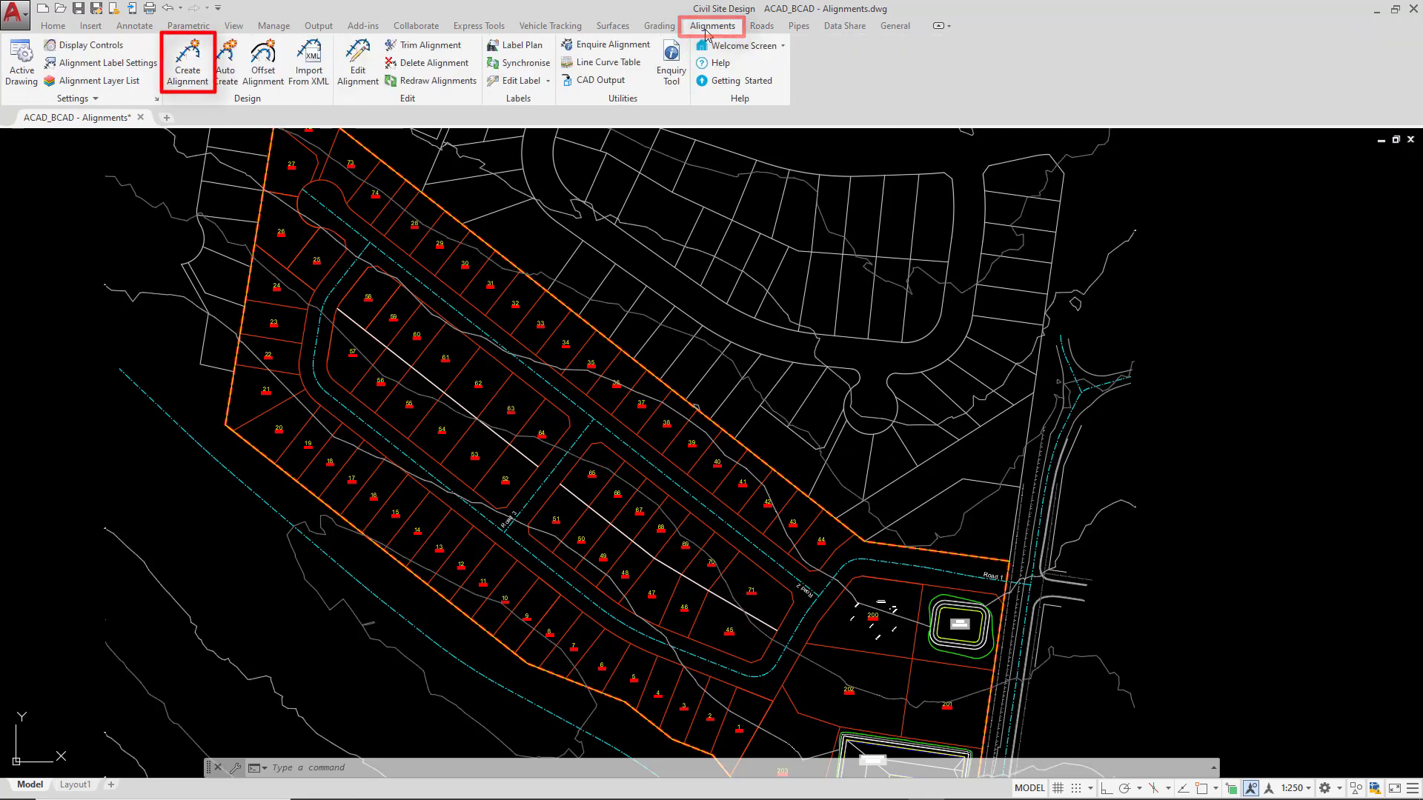
left_click(185, 71)
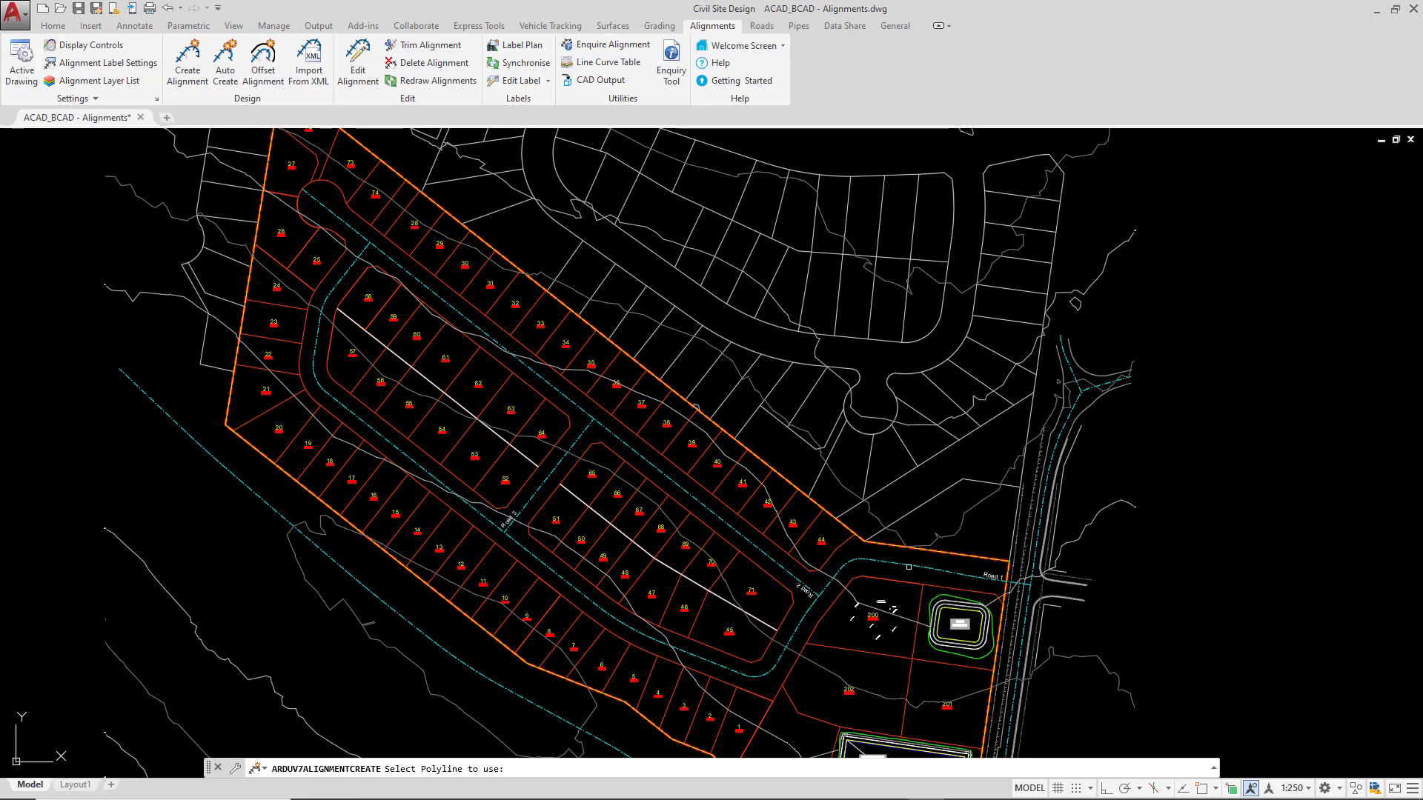
left_click(909, 566)
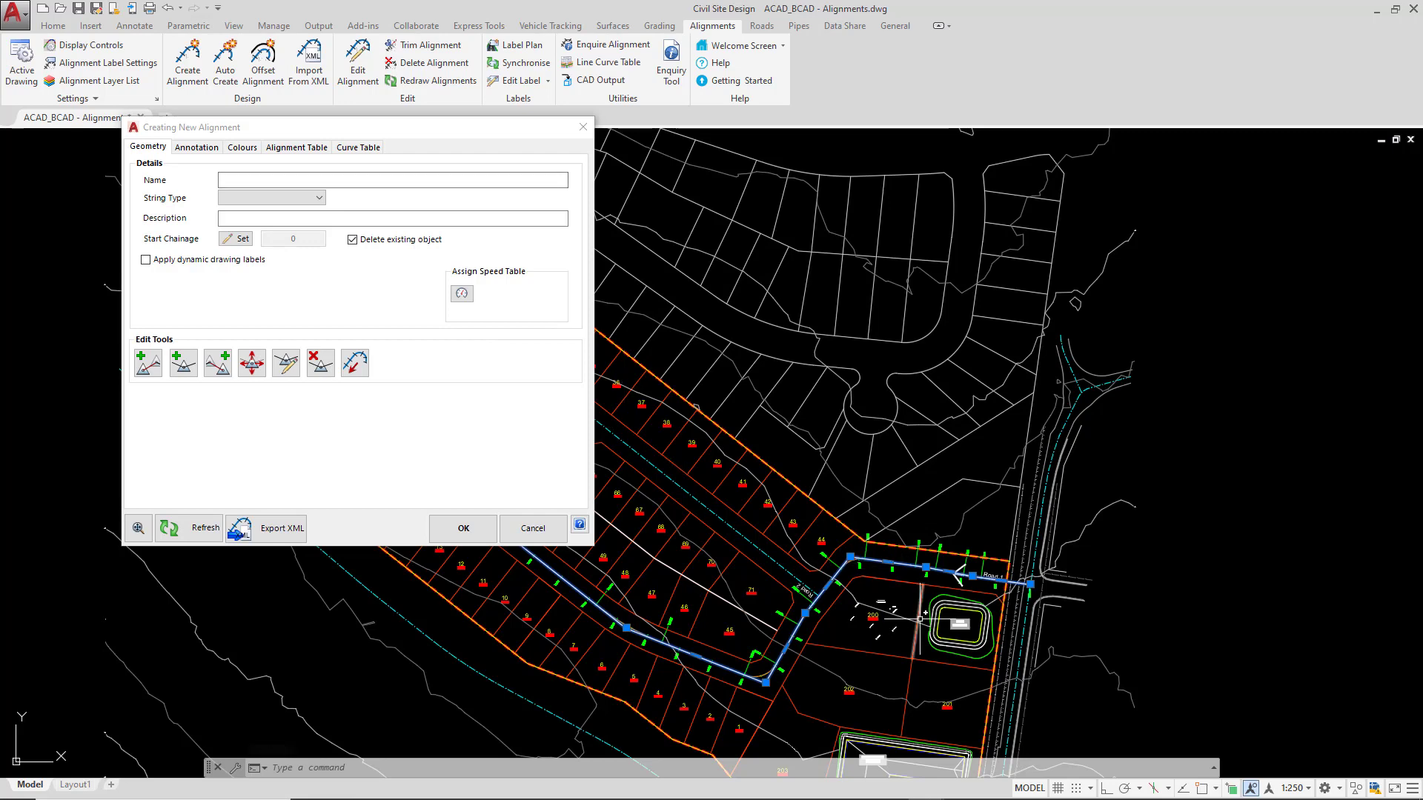
Move the dialog clear of Road 1 and name the alignment 'Road 1'.
left_click_drag(406, 138, 436, 258)
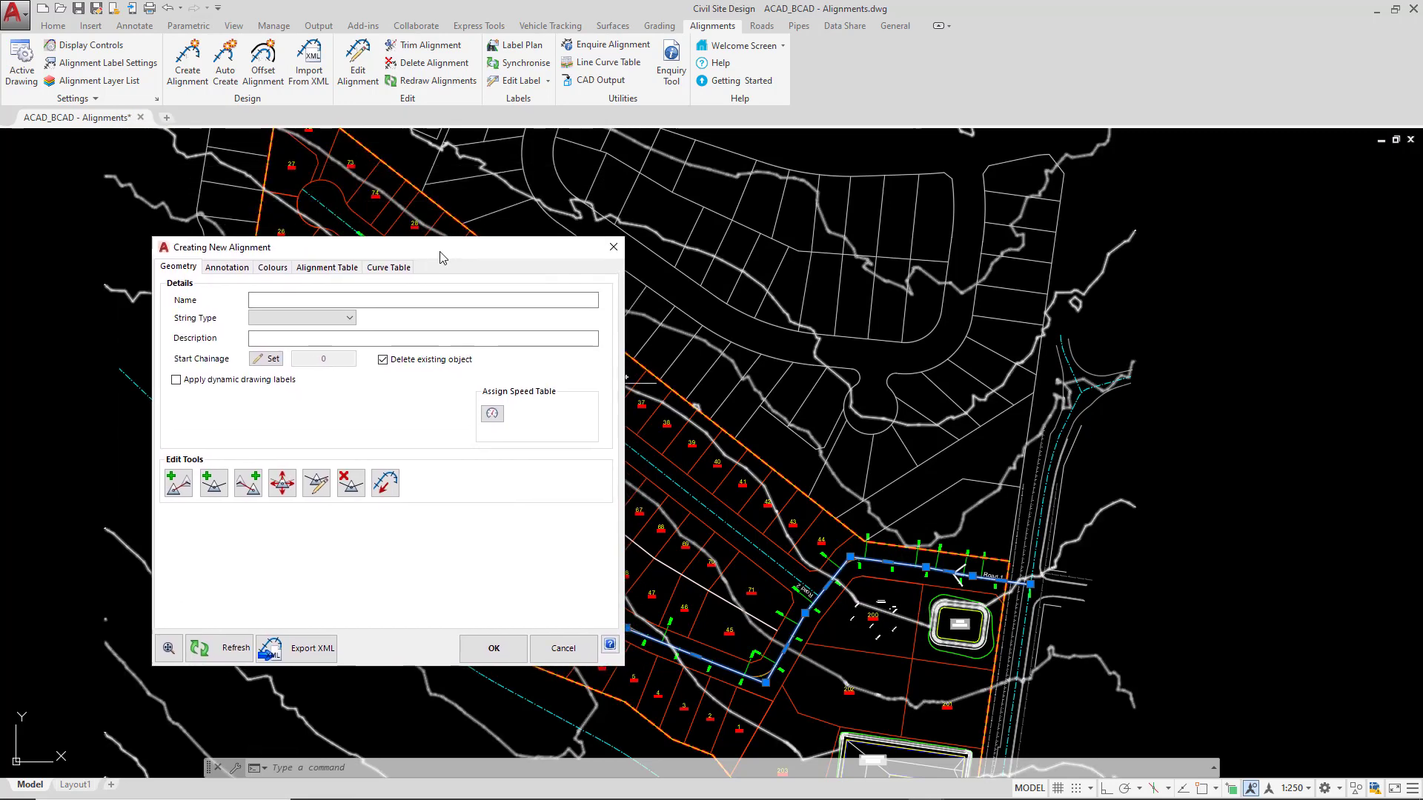
scroll(979, 564, "up", 6)
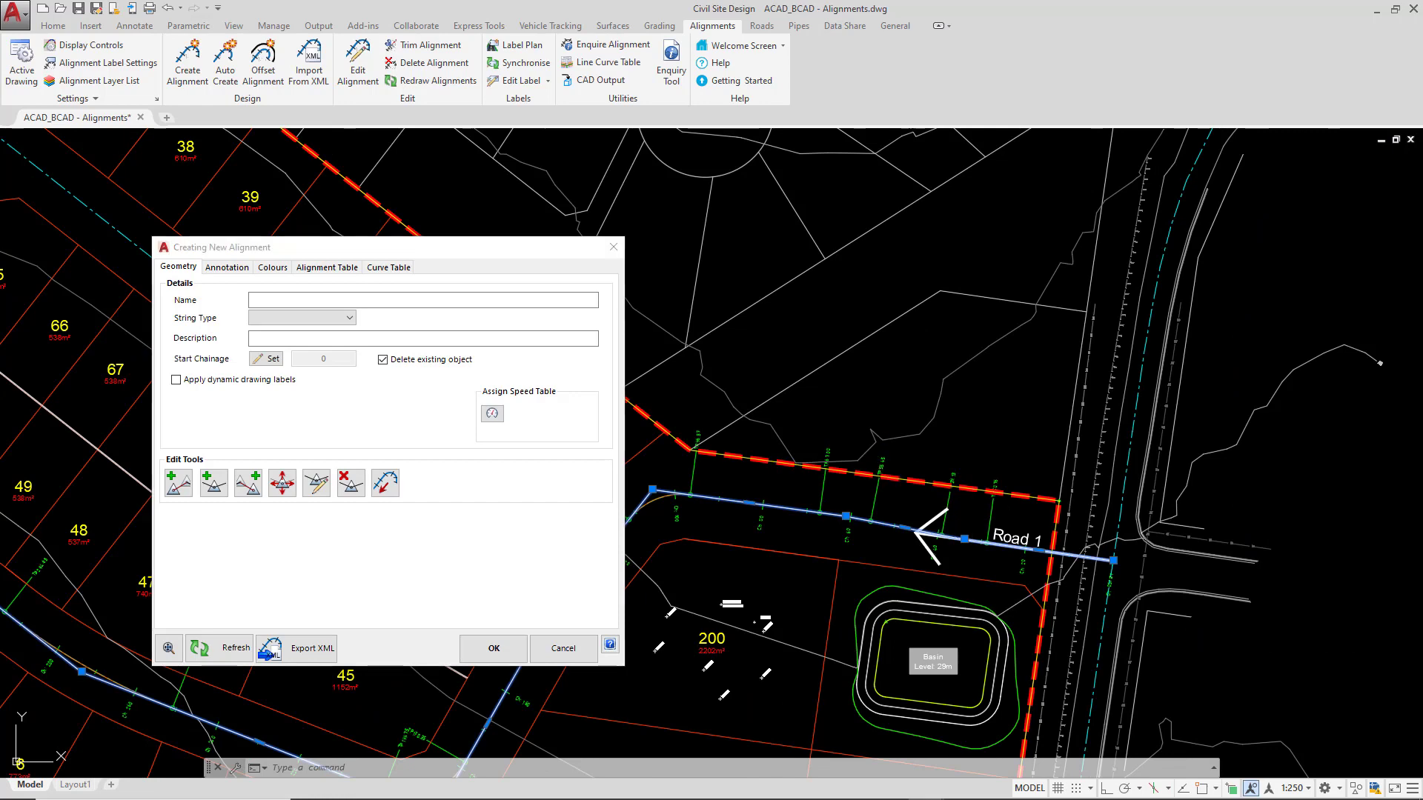
middle_click_drag(882, 488, 977, 401)
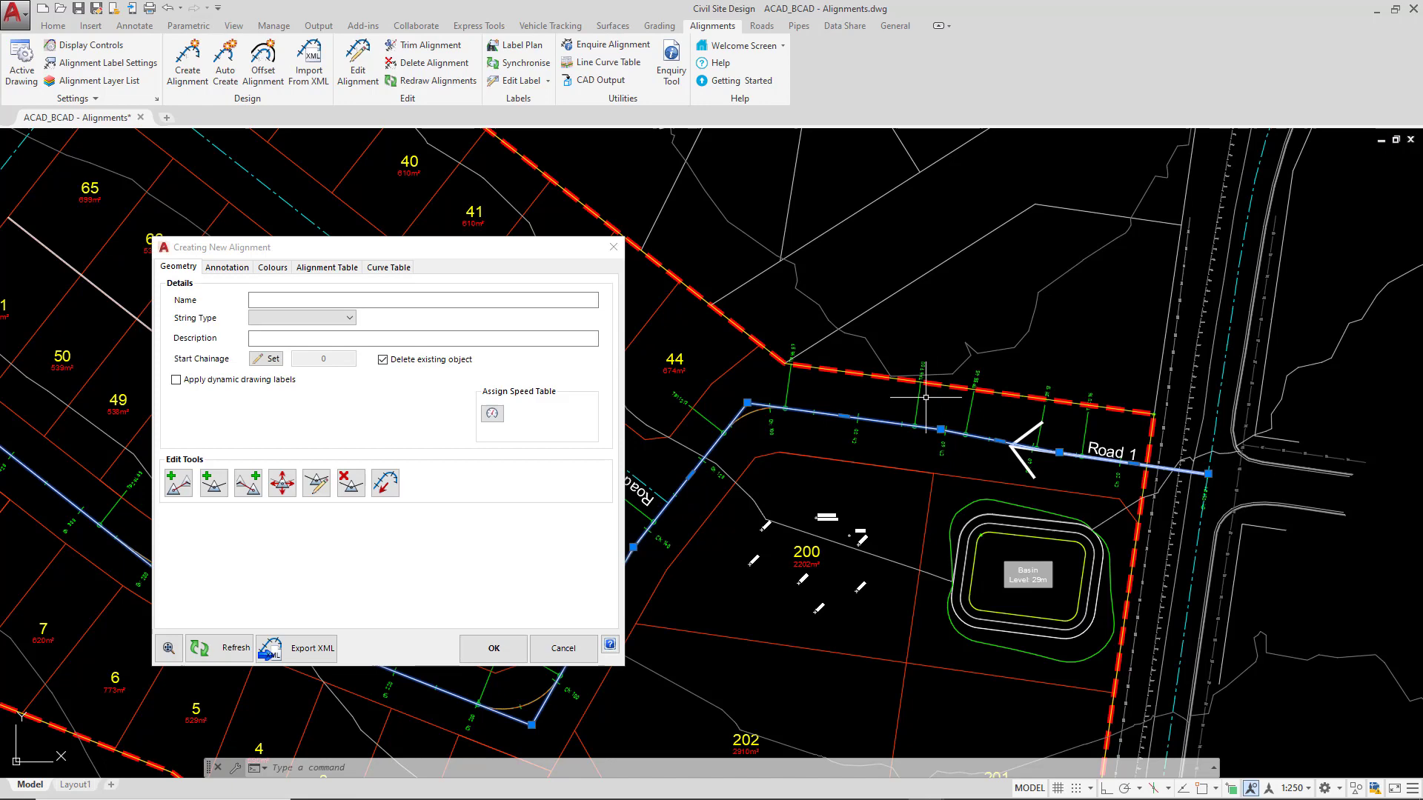
scroll(926, 397, "up", 2)
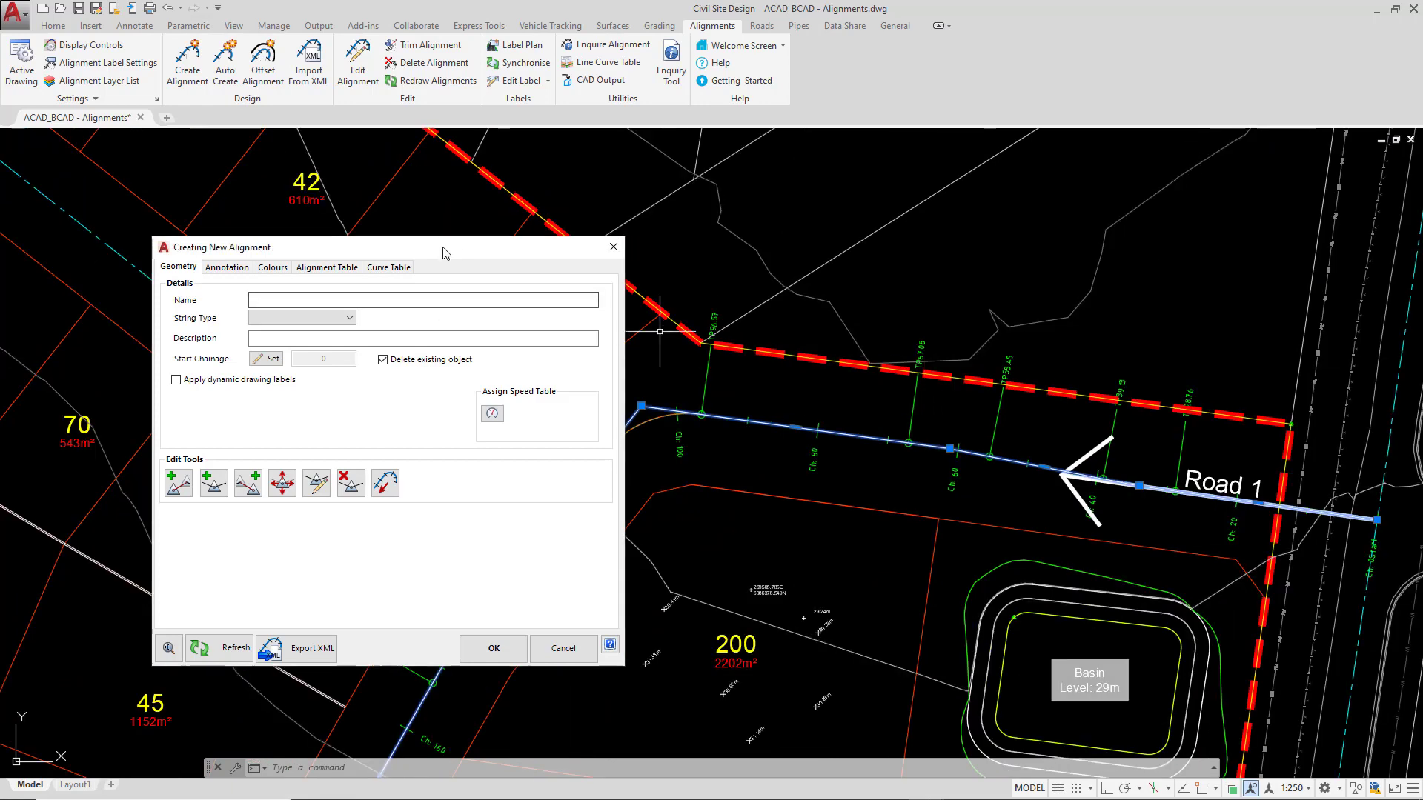
left_click_drag(453, 252, 384, 235)
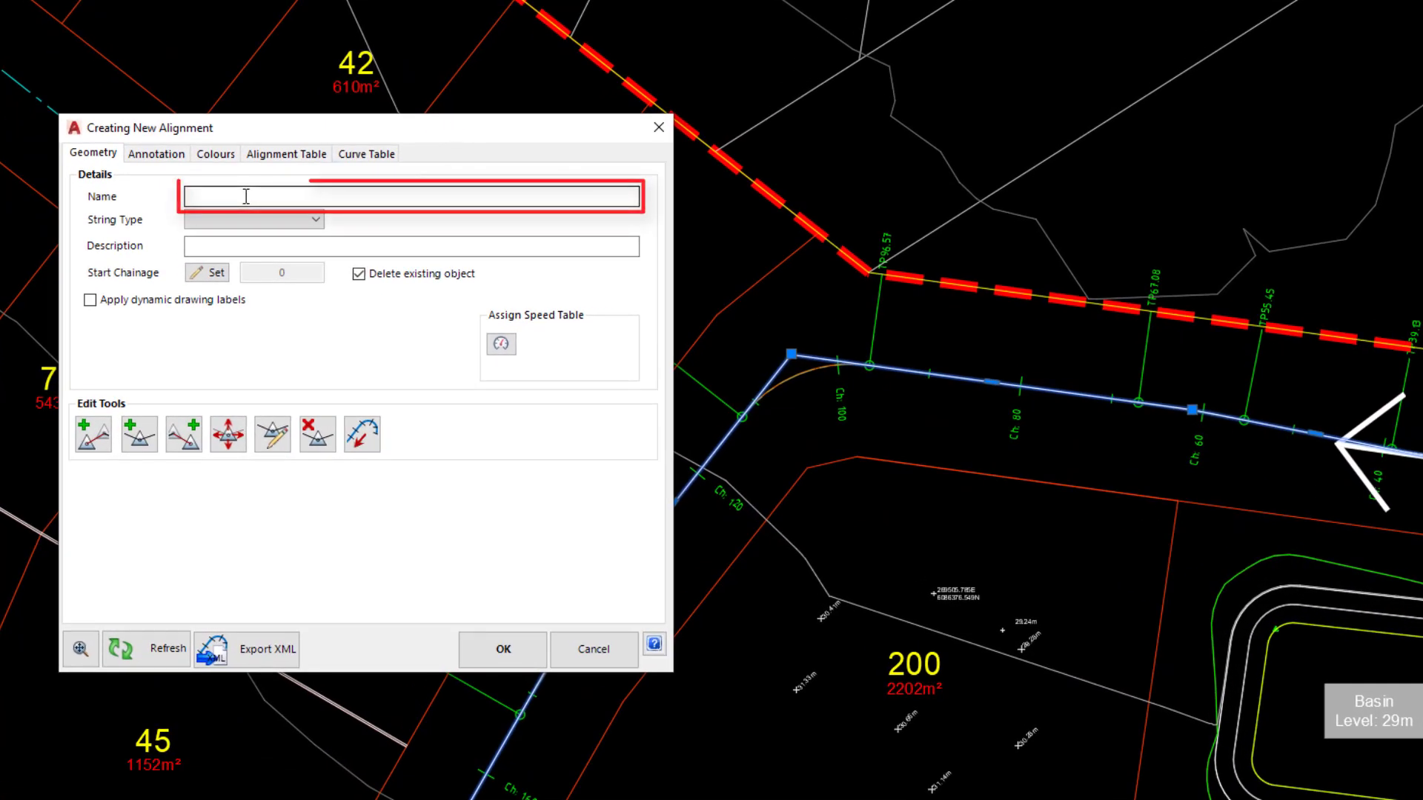
left_click(250, 197)
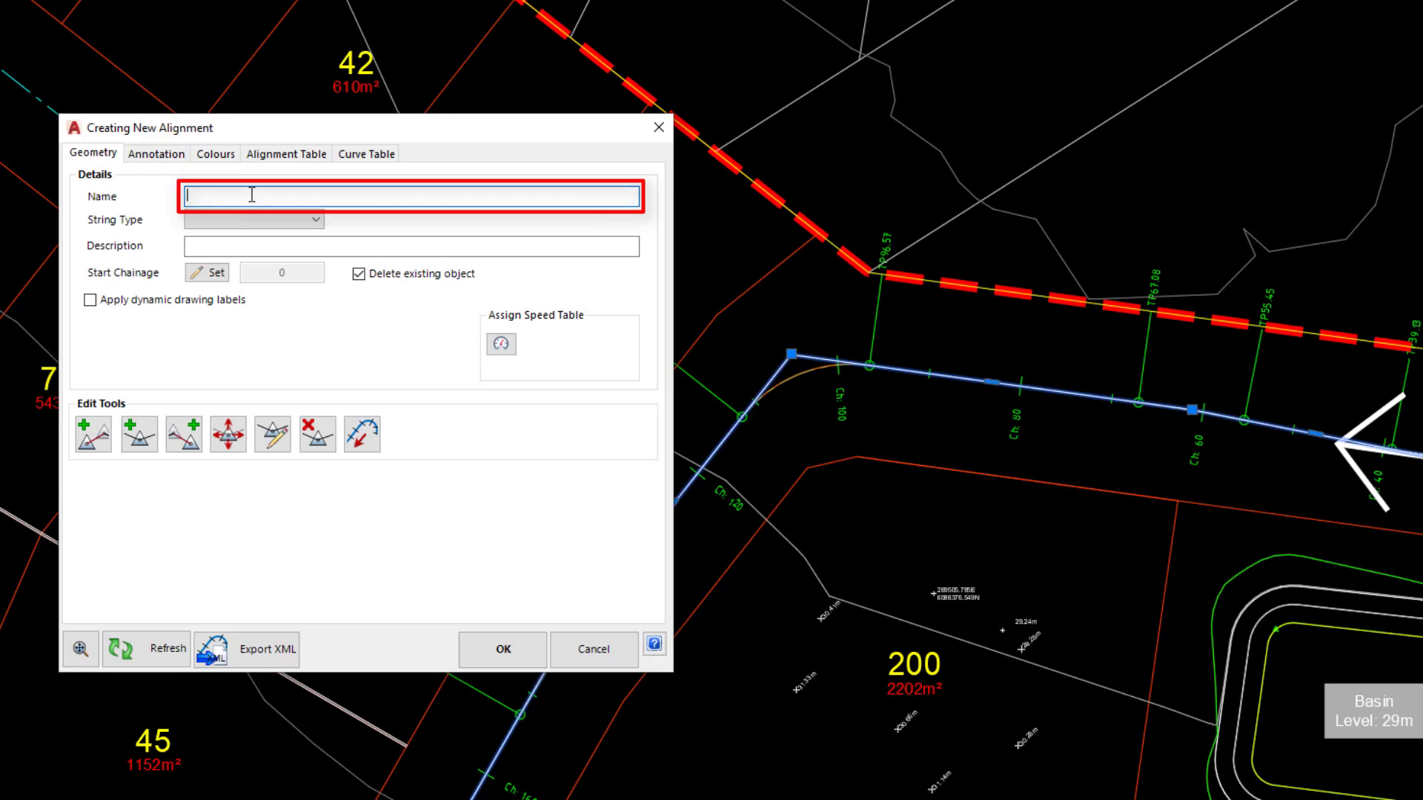
type("Road 1")
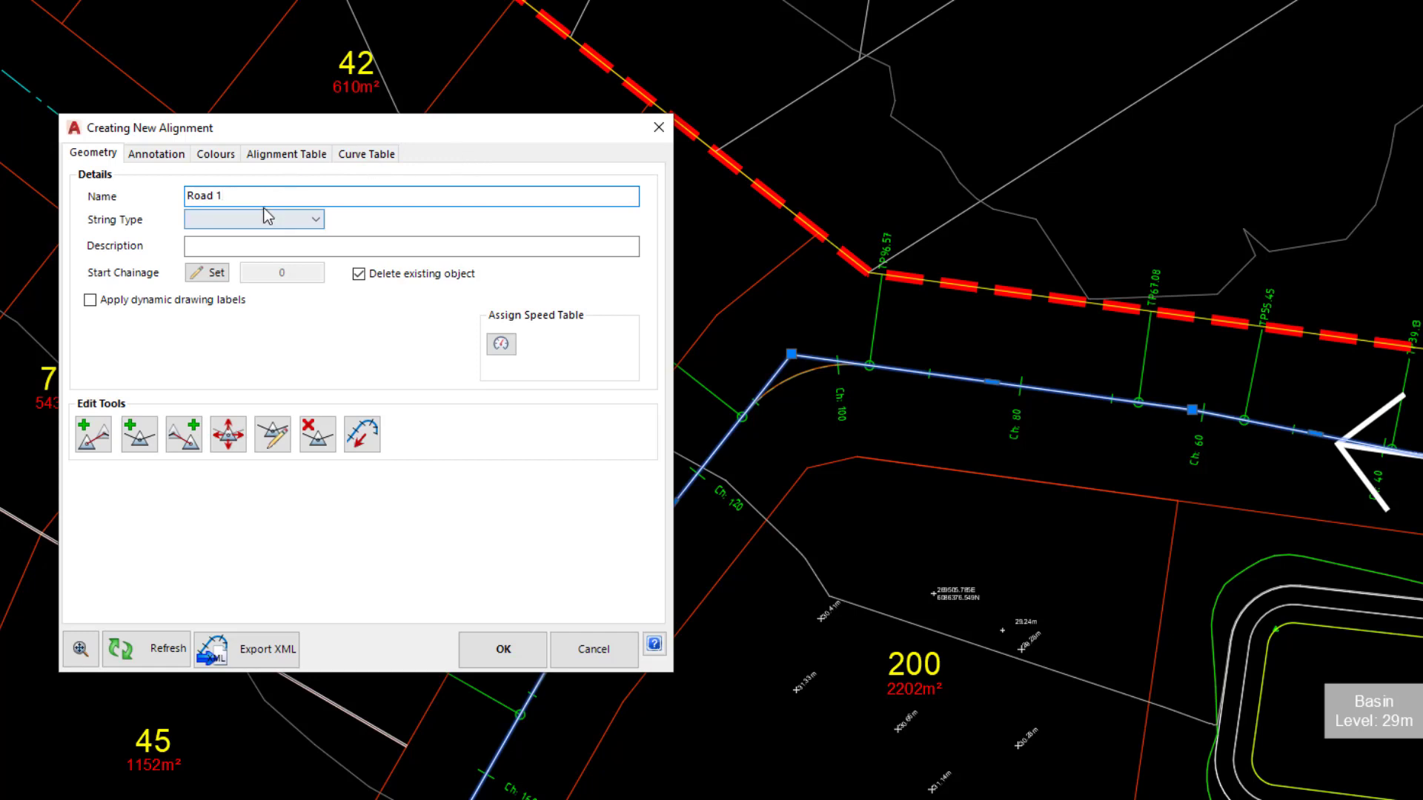
Browse the String Type choices and leave the string type blank.
left_click(252, 224)
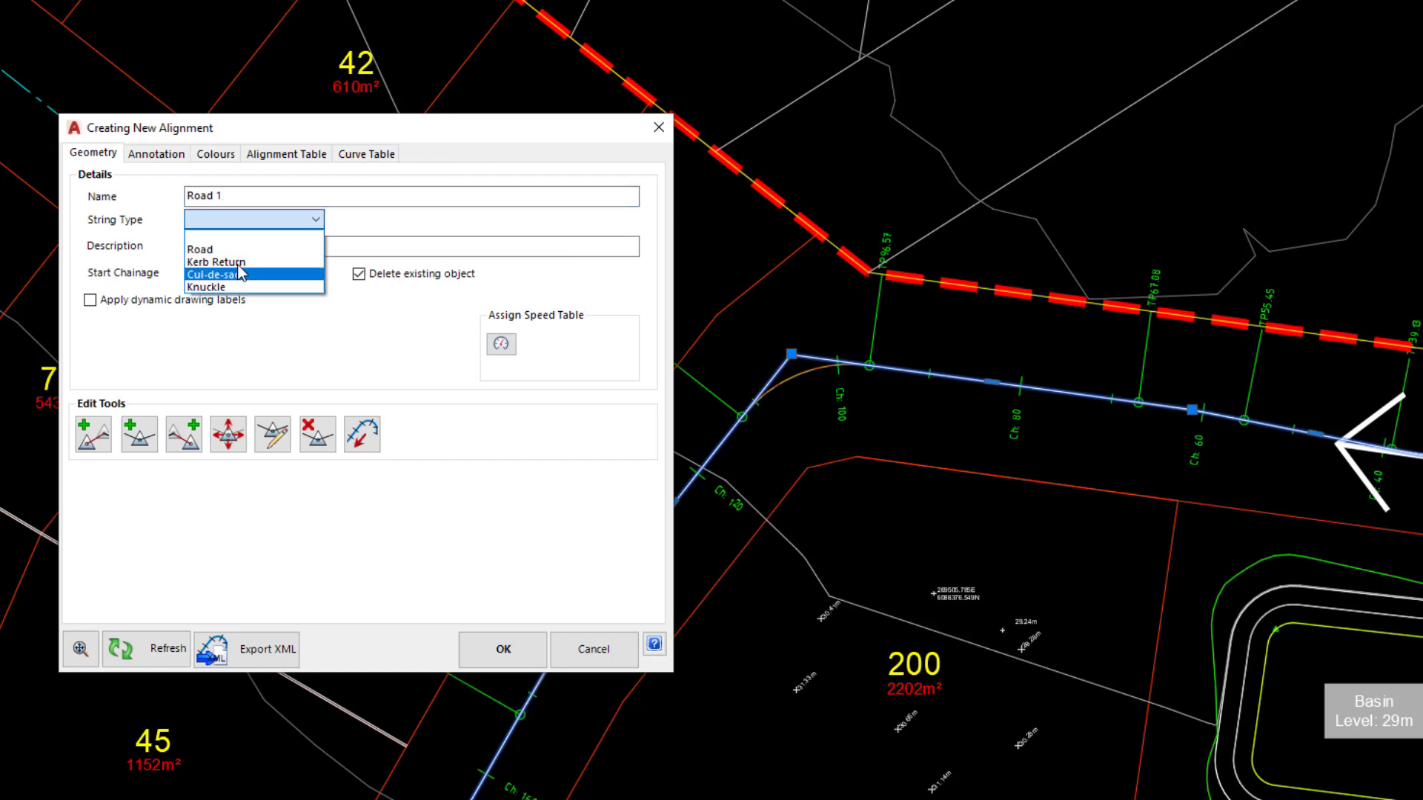
left_click(129, 233)
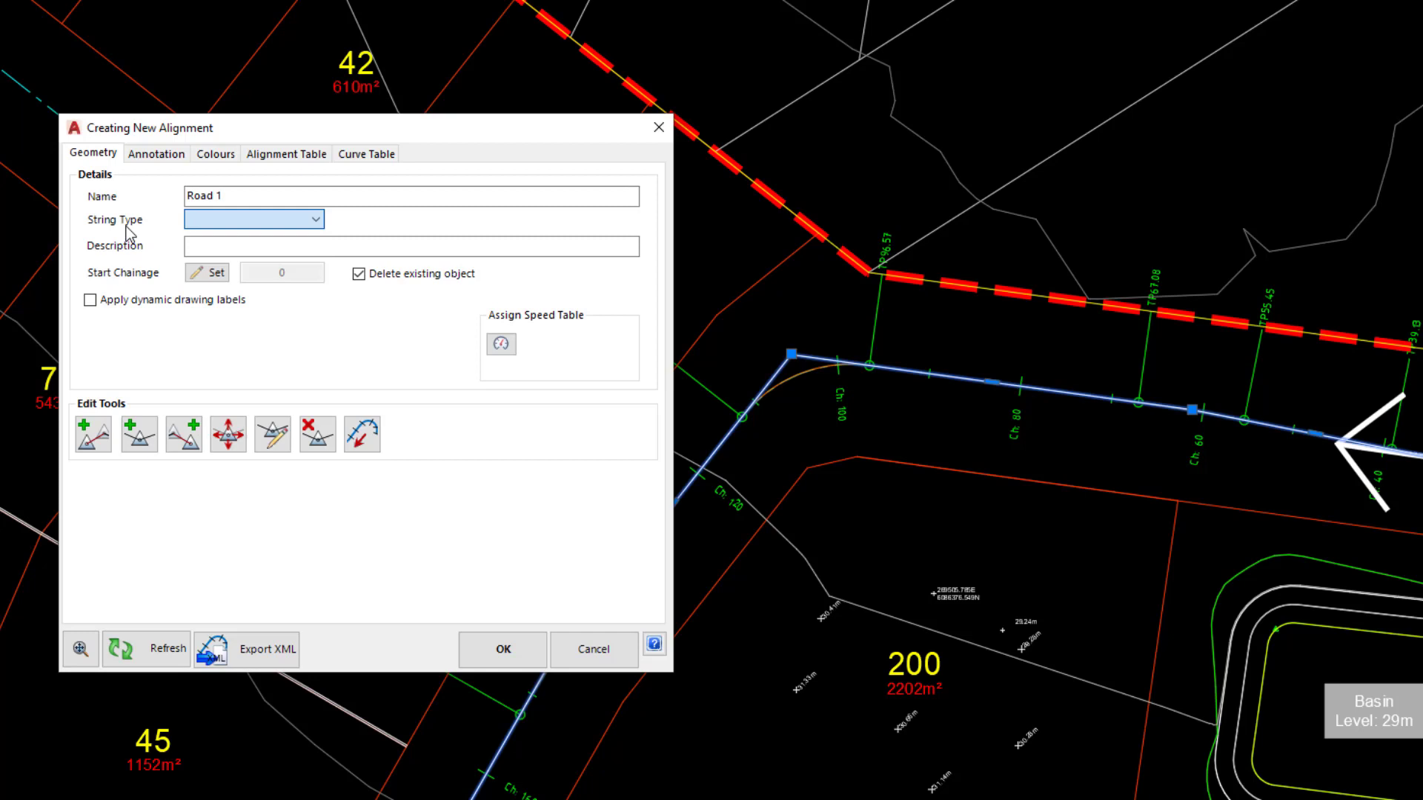
left_click(240, 219)
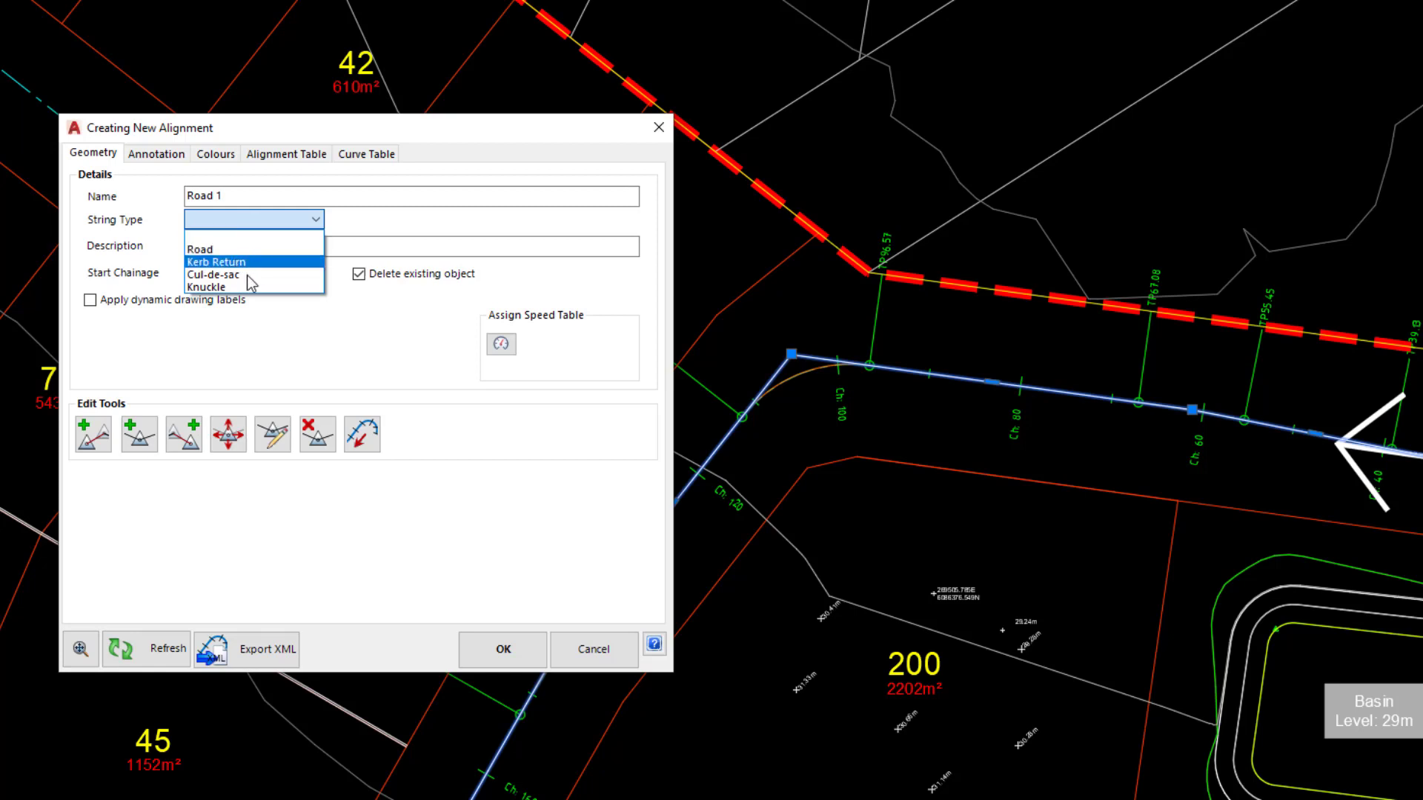
left_click(492, 163)
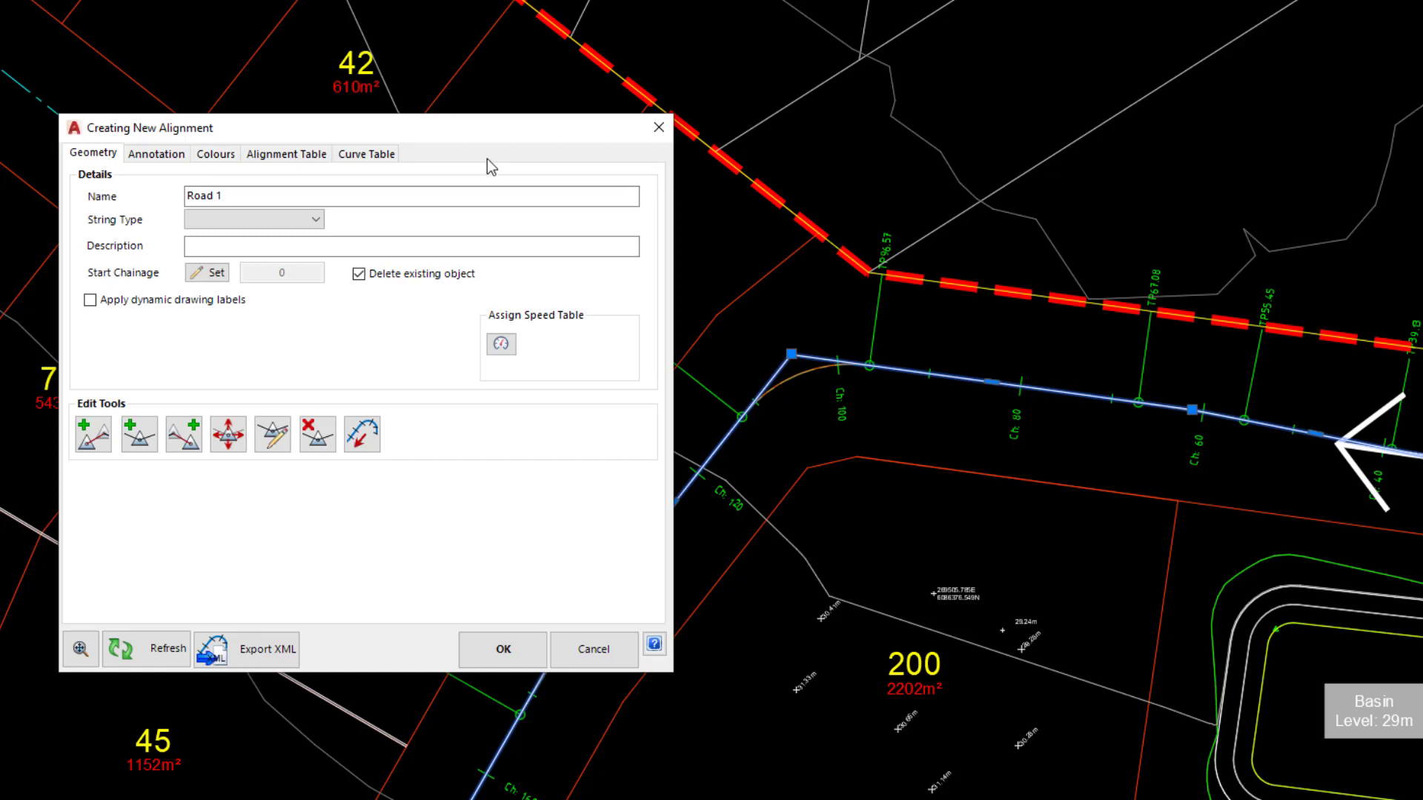
left_click(293, 225)
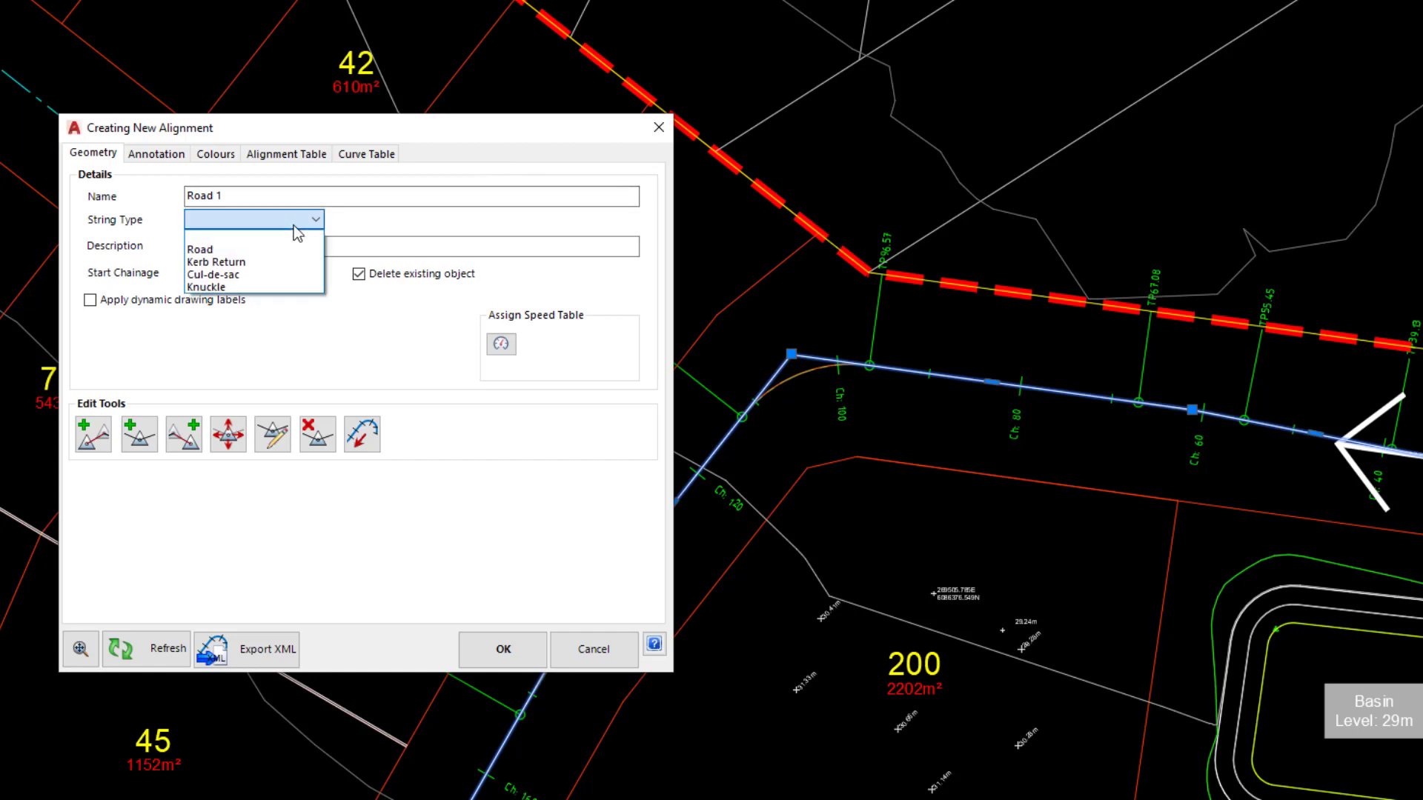
left_click(252, 238)
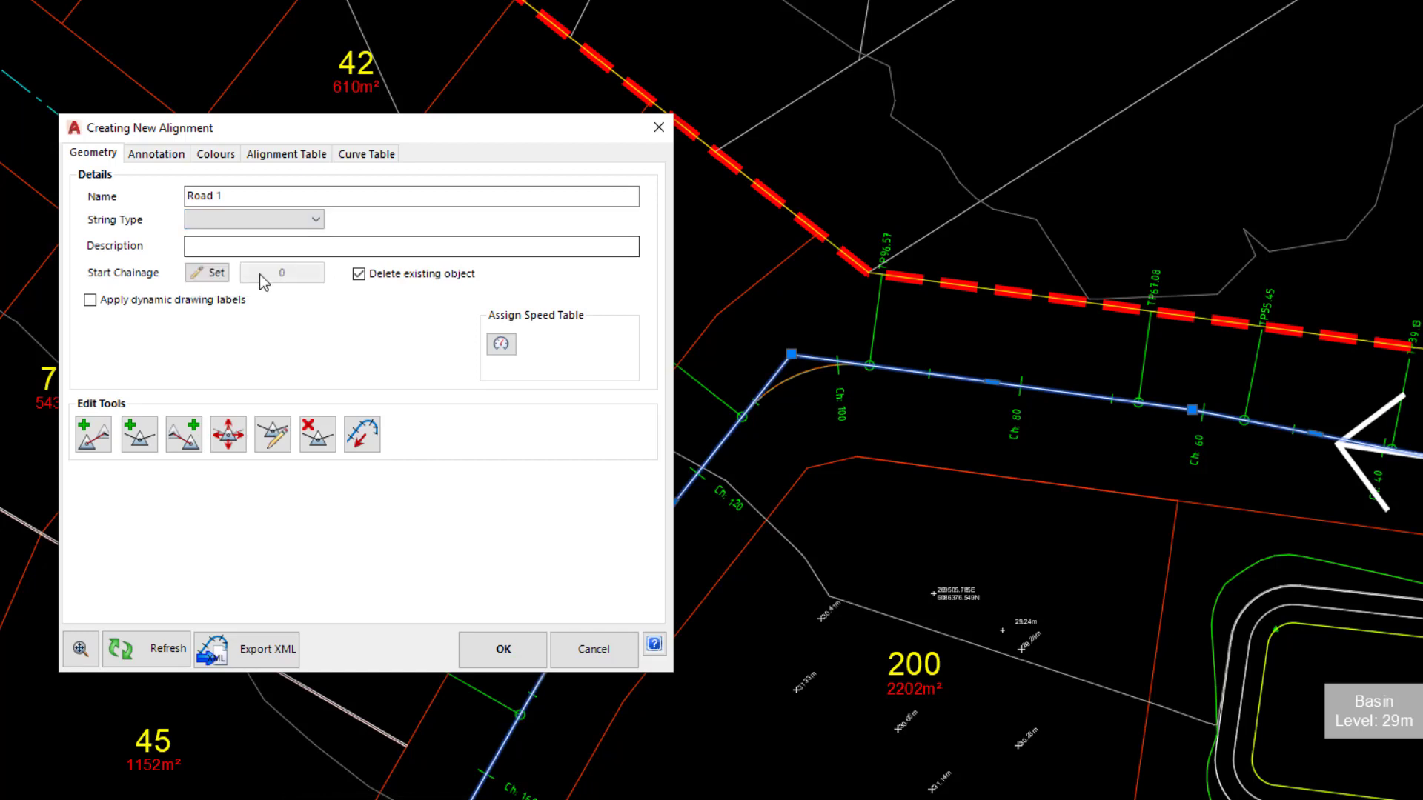
Turn off Delete existing object and confirm the start chainage as 0.
left_click(361, 275)
left_click(217, 275)
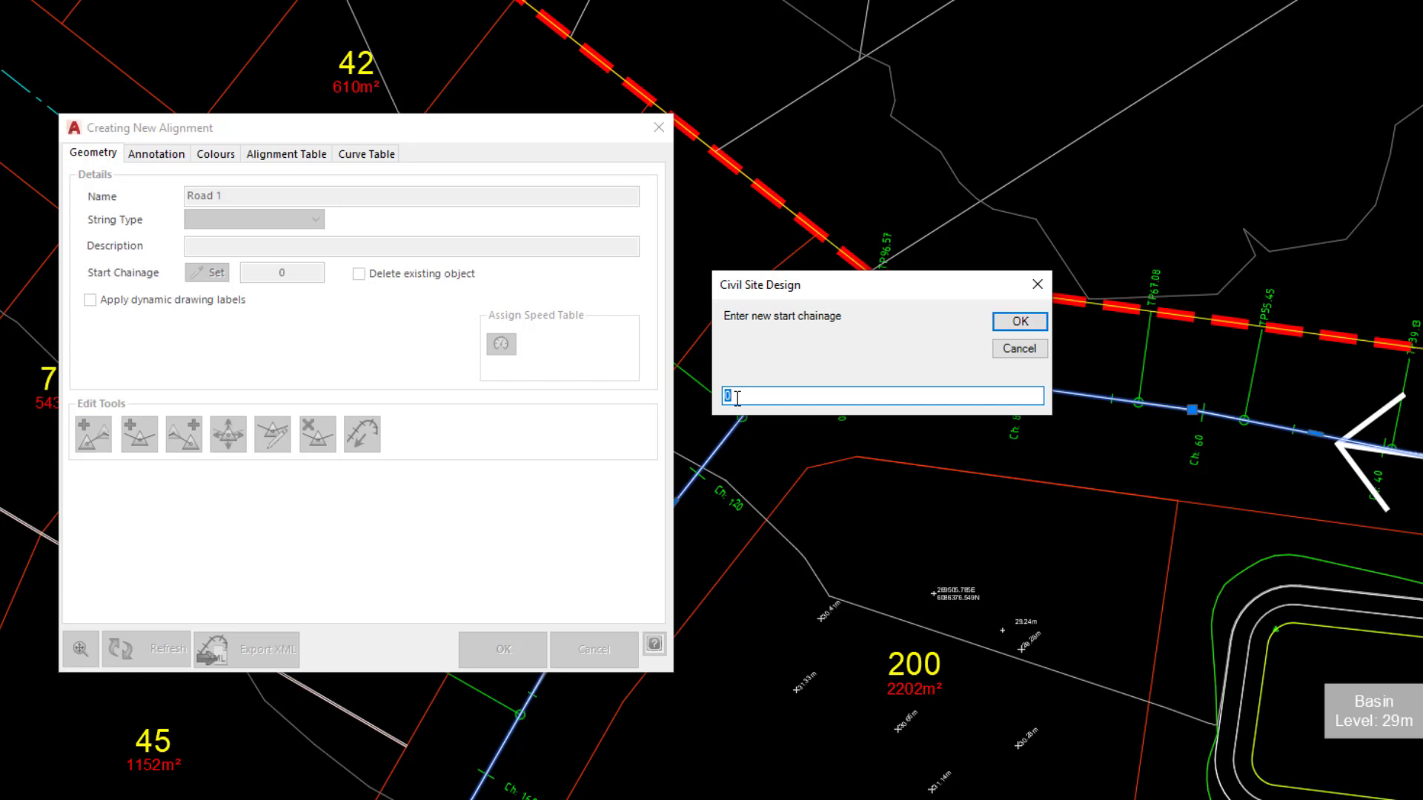
type("10")
key("BackSpace")
key("BackSpace")
left_click(1022, 323)
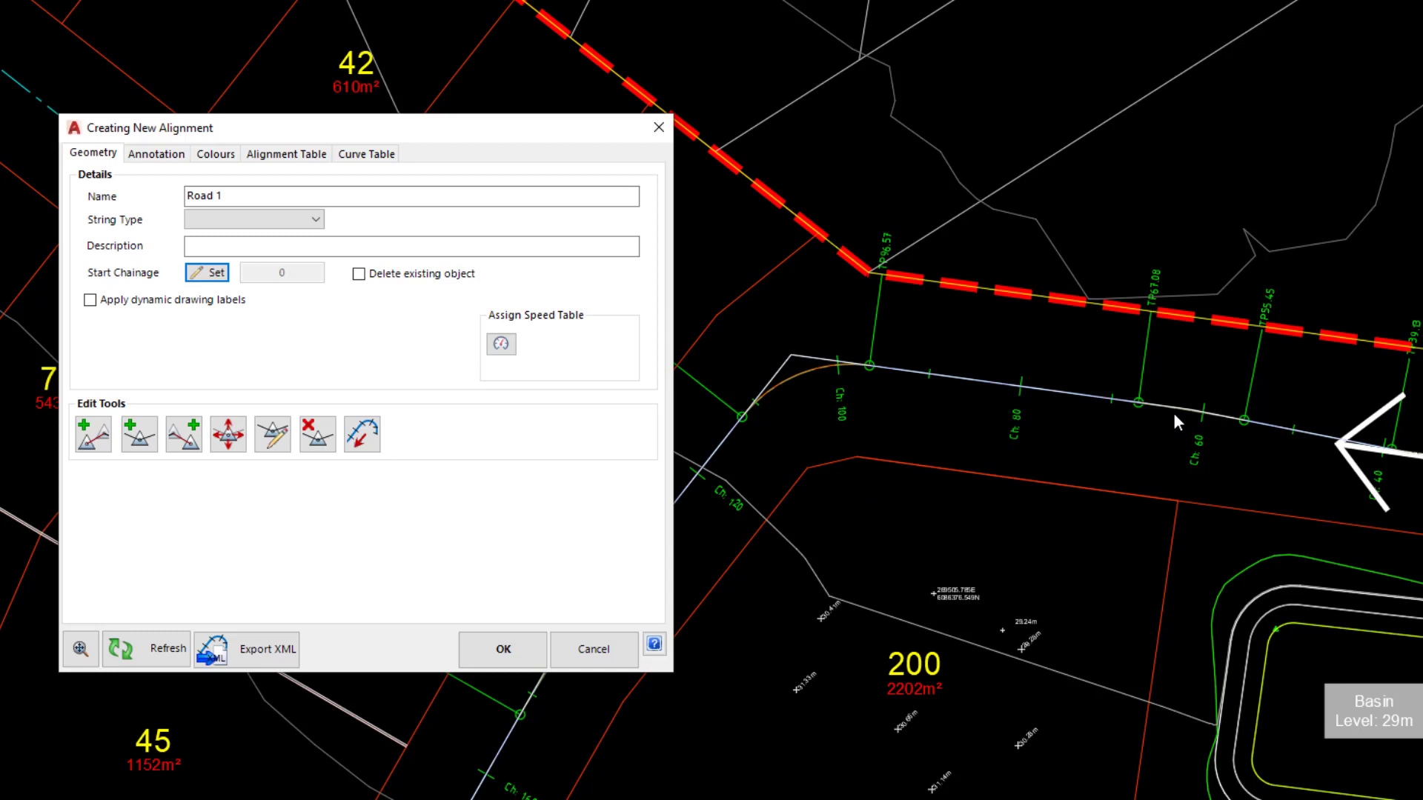
Enable dynamic drawing labels and choose the 'Alignment Major 20 Minor 10 and Geometry' sections list.
left_click(152, 156)
left_click(90, 300)
left_click(91, 301)
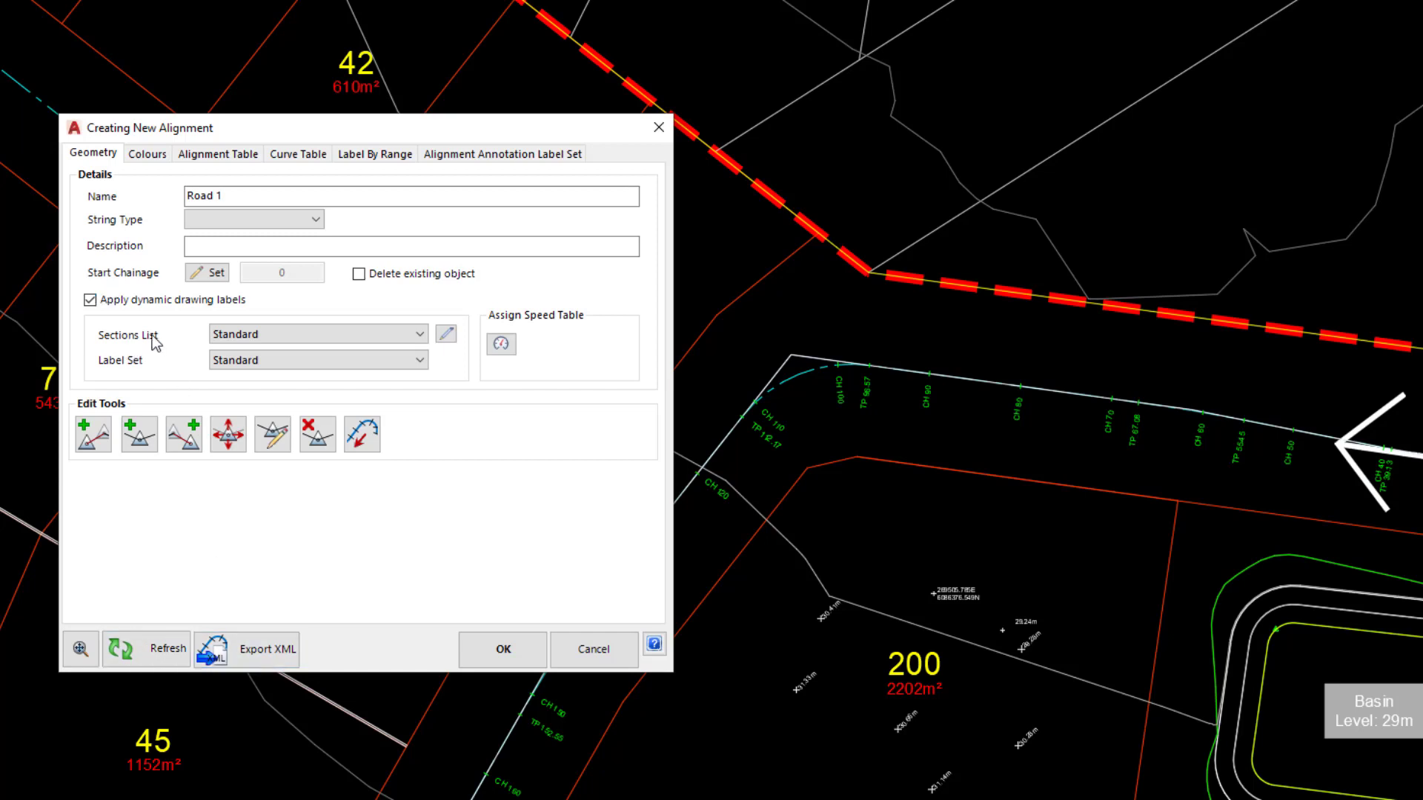
left_click(417, 335)
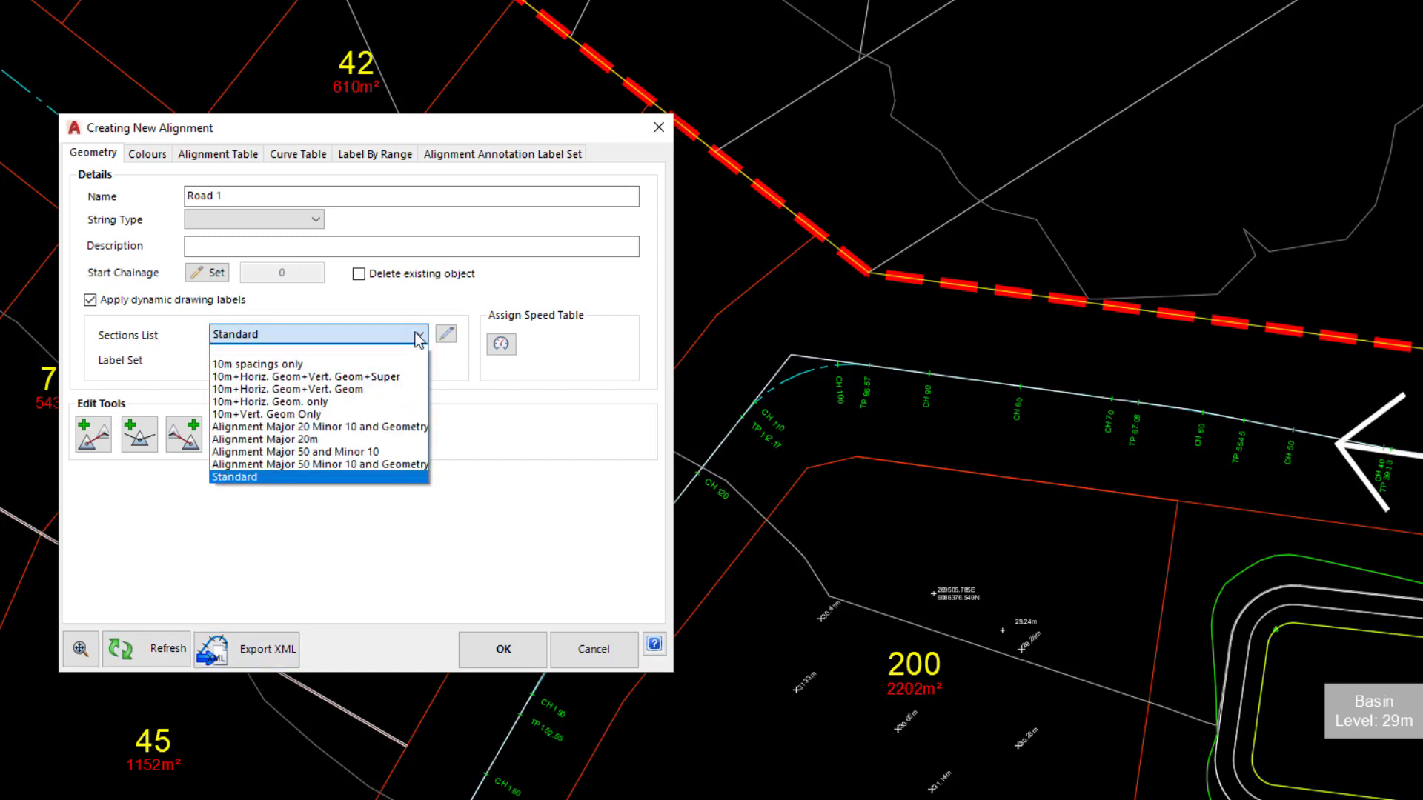
left_click(406, 427)
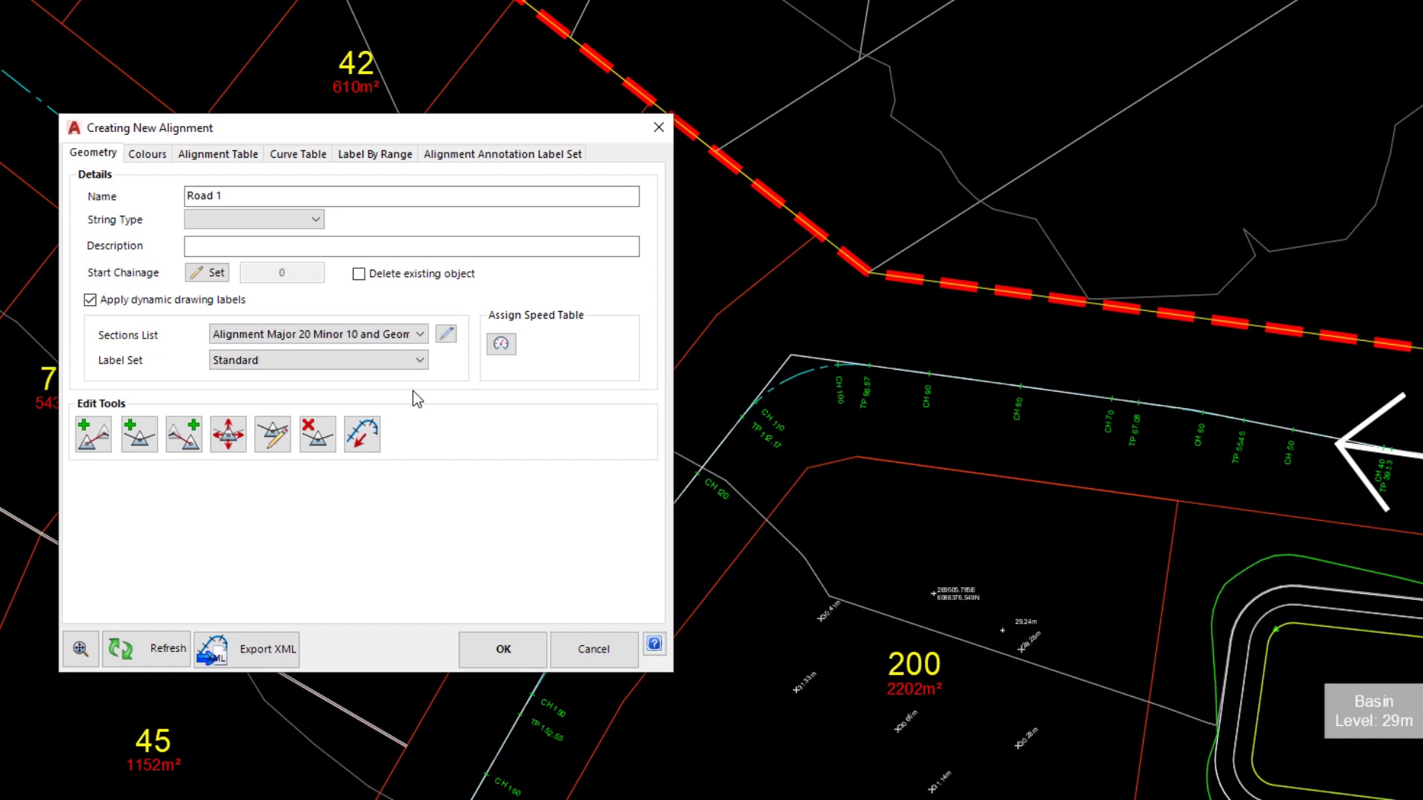
Open Edit Station List and review the 20.000 major and 10.000 minor label spacing.
left_click(445, 335)
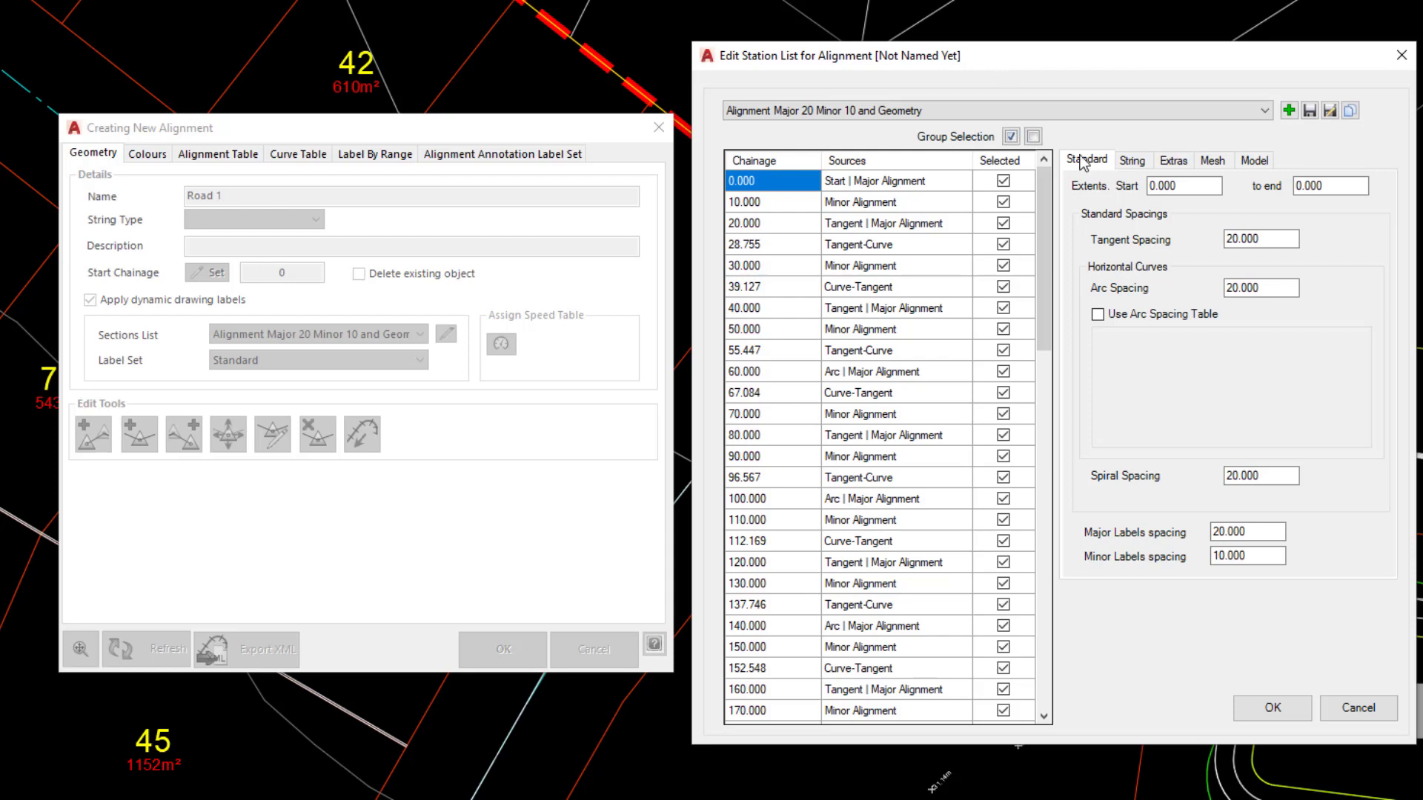
left_click(1188, 116)
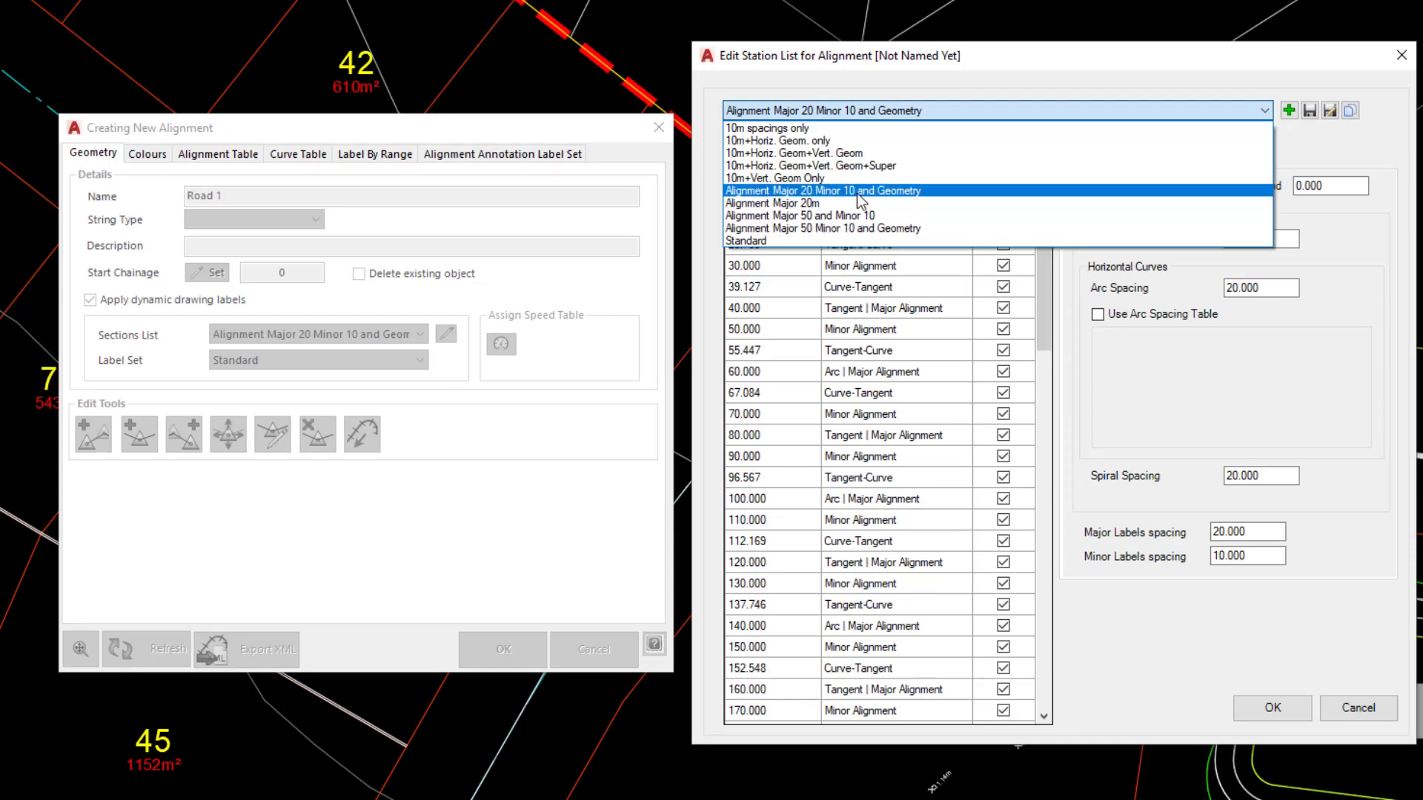
left_click(1039, 77)
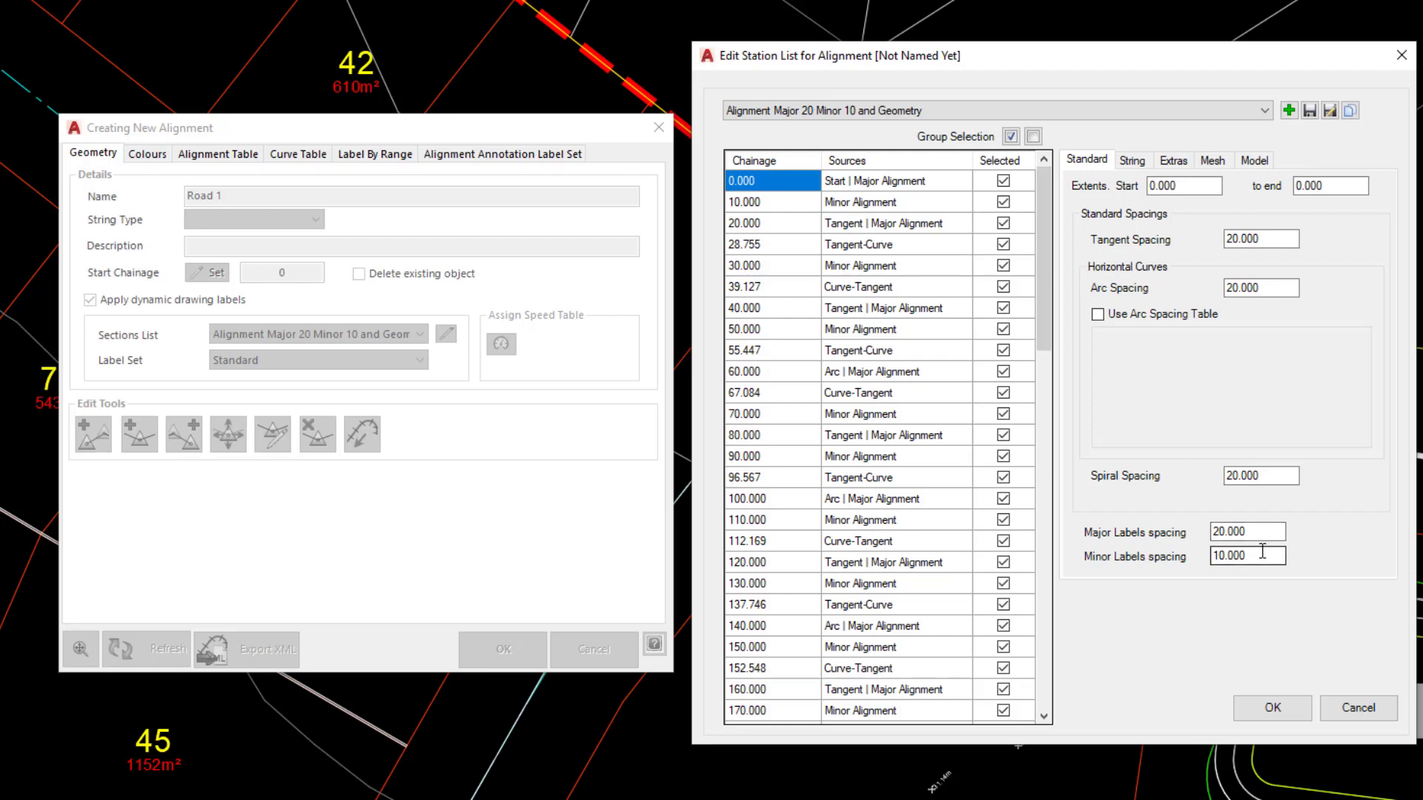
left_click_drag(1251, 555, 1185, 561)
left_click_drag(1271, 532, 1190, 534)
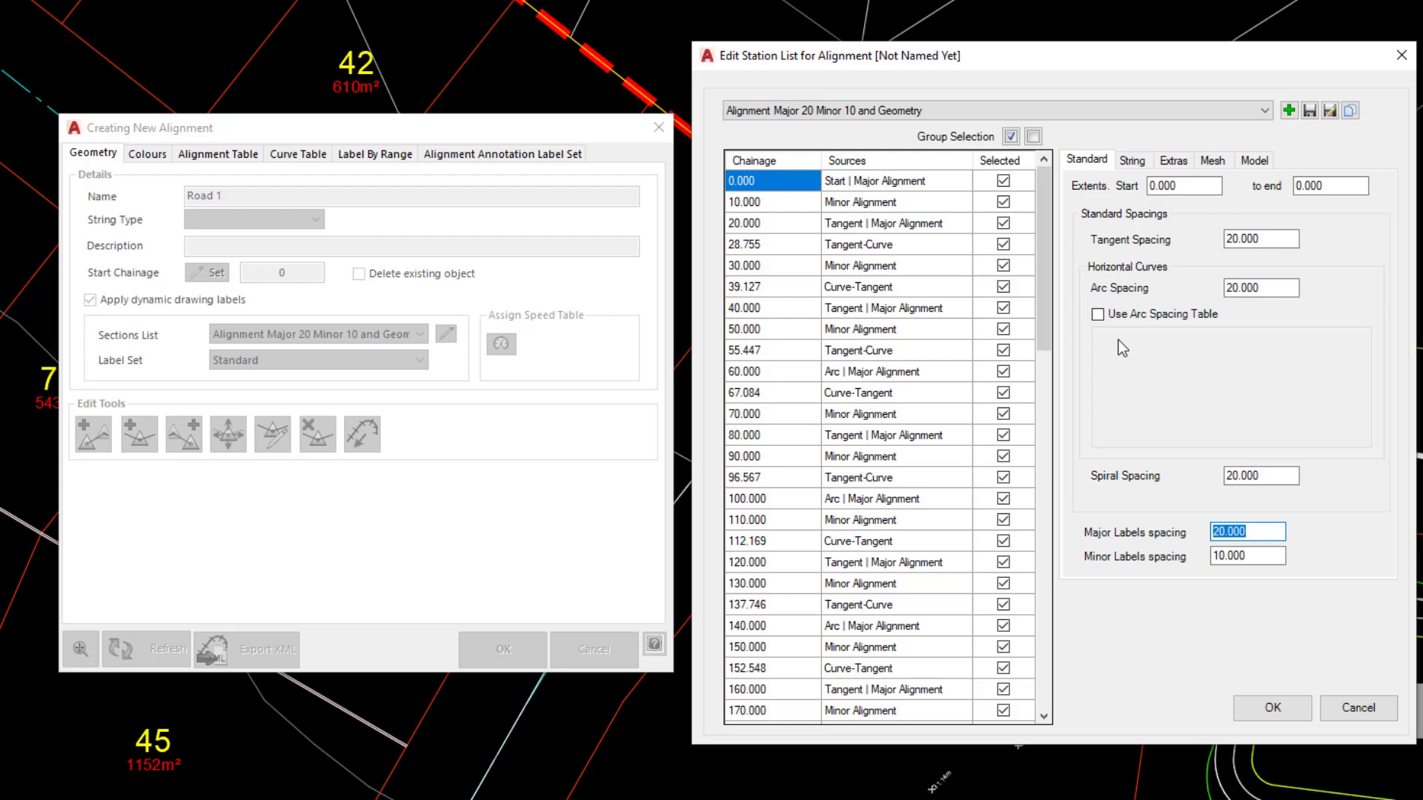
Add an extra chainage station at 41 on the Extras tab.
left_click(1171, 163)
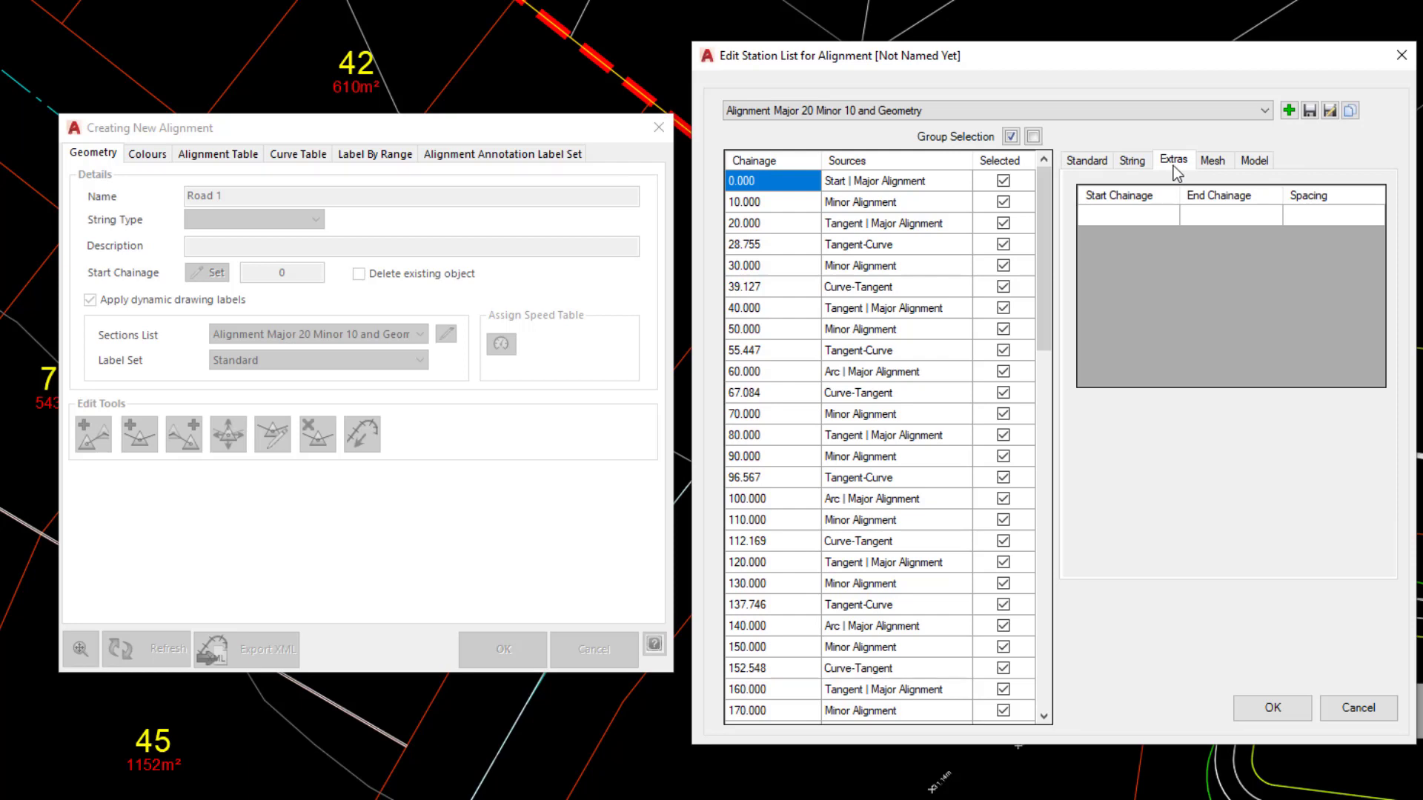
left_click(1138, 217)
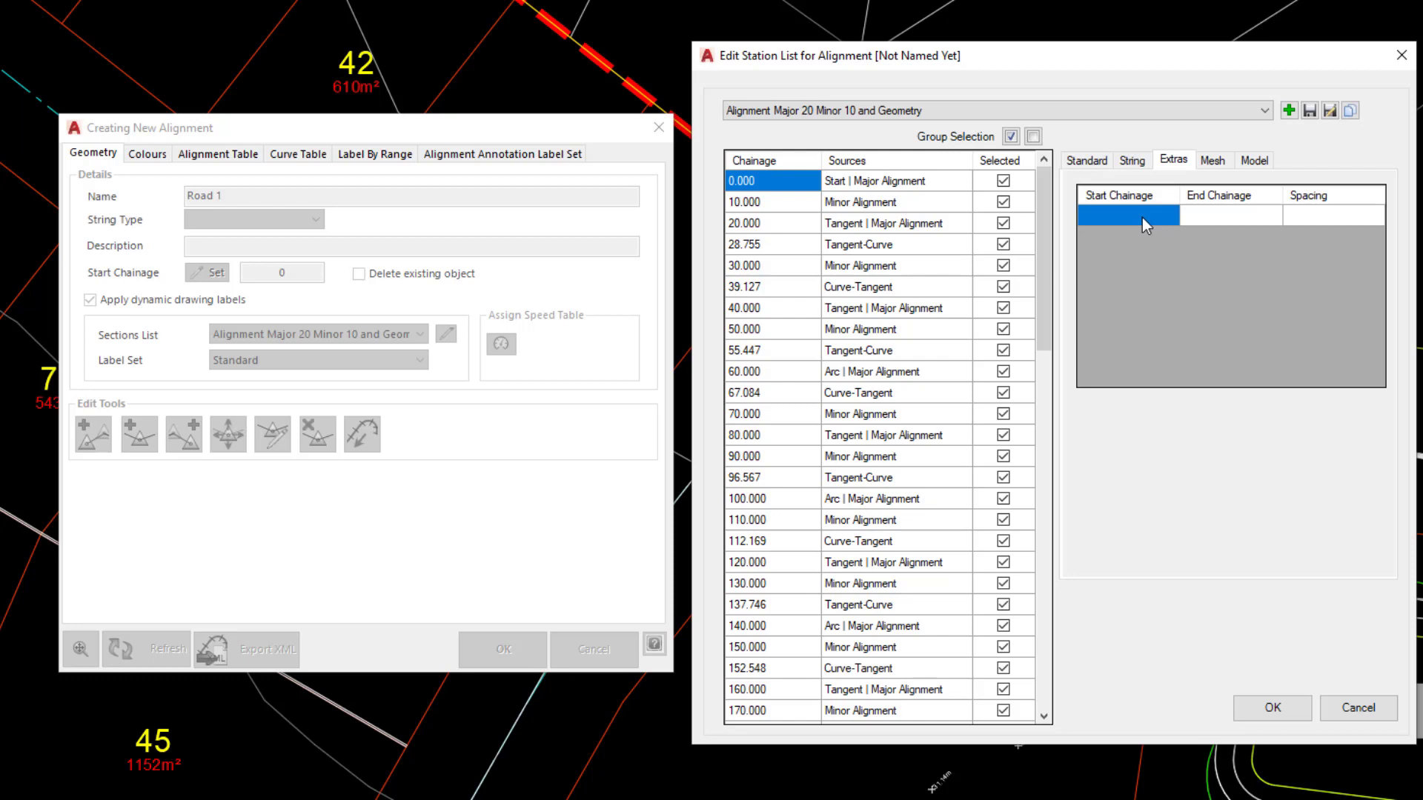
type("41")
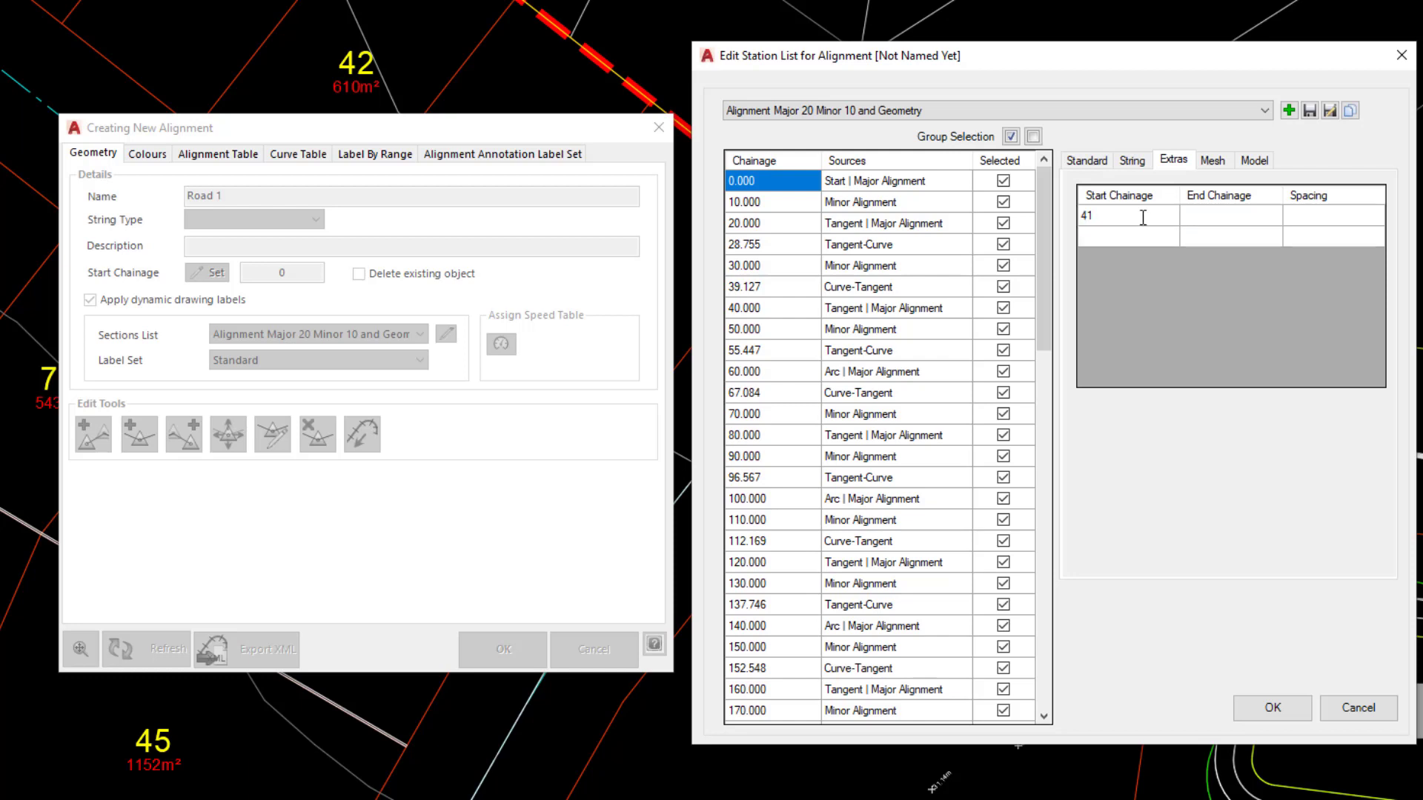
key("Return")
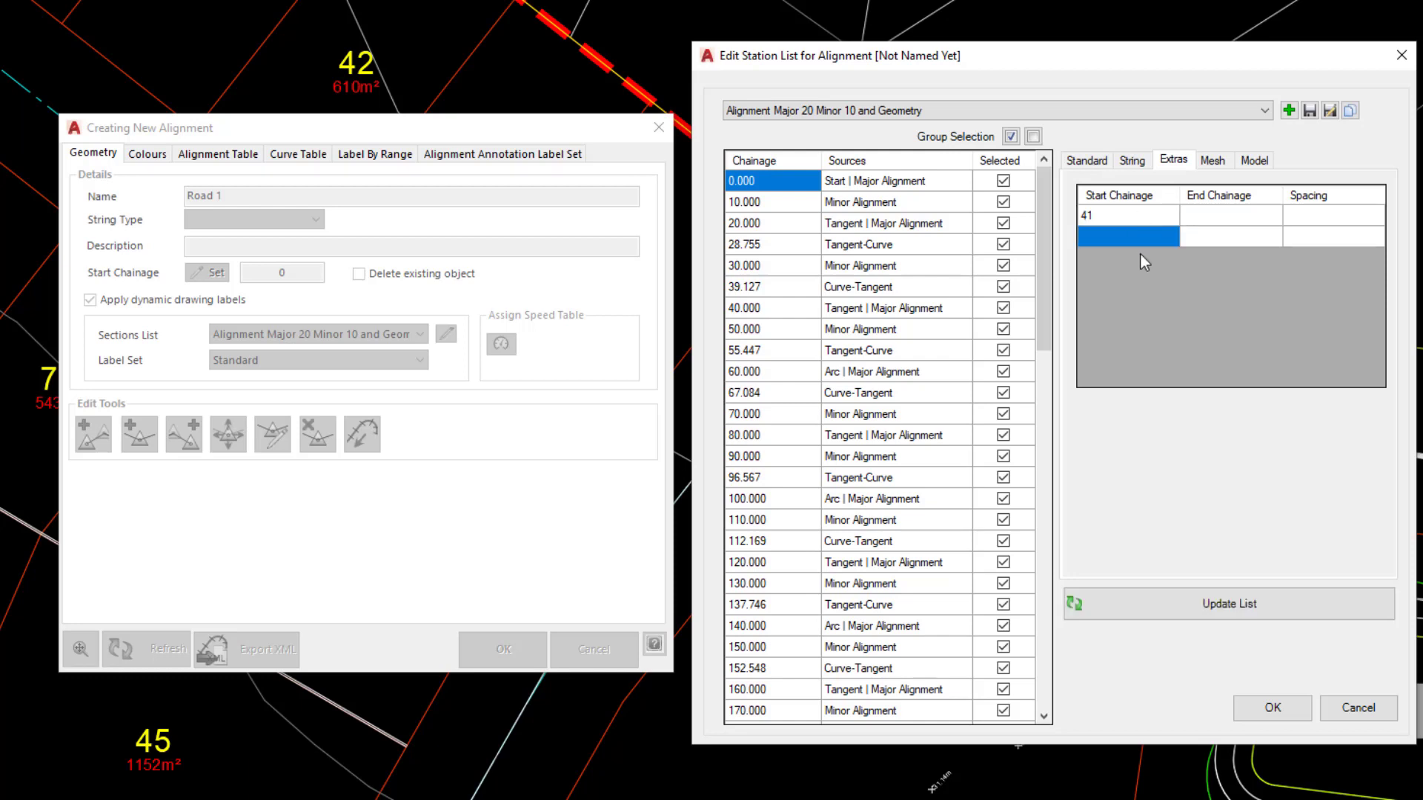
left_click(1206, 612)
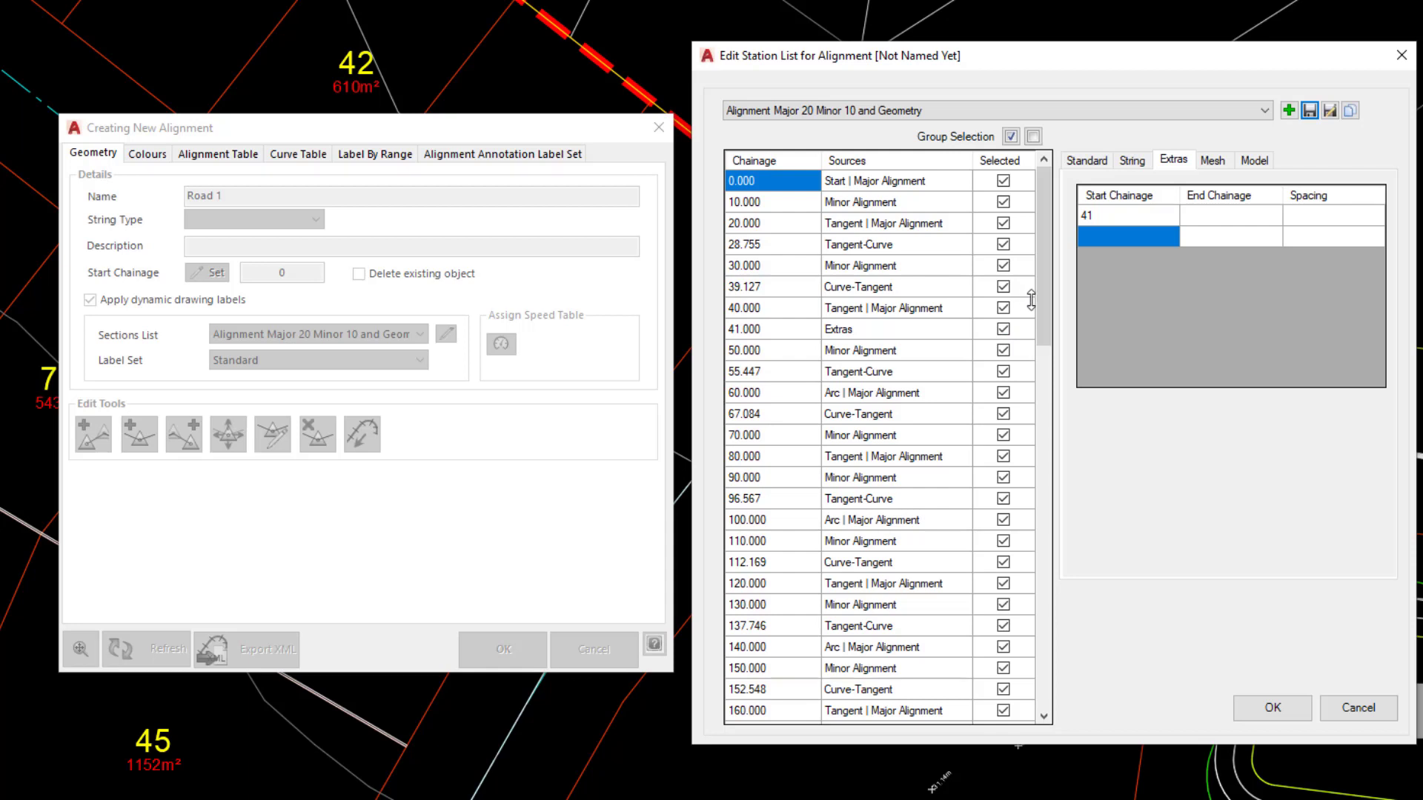
Add extra stations from 42 to 48 at 1 m spacing to the list.
left_click(1114, 237)
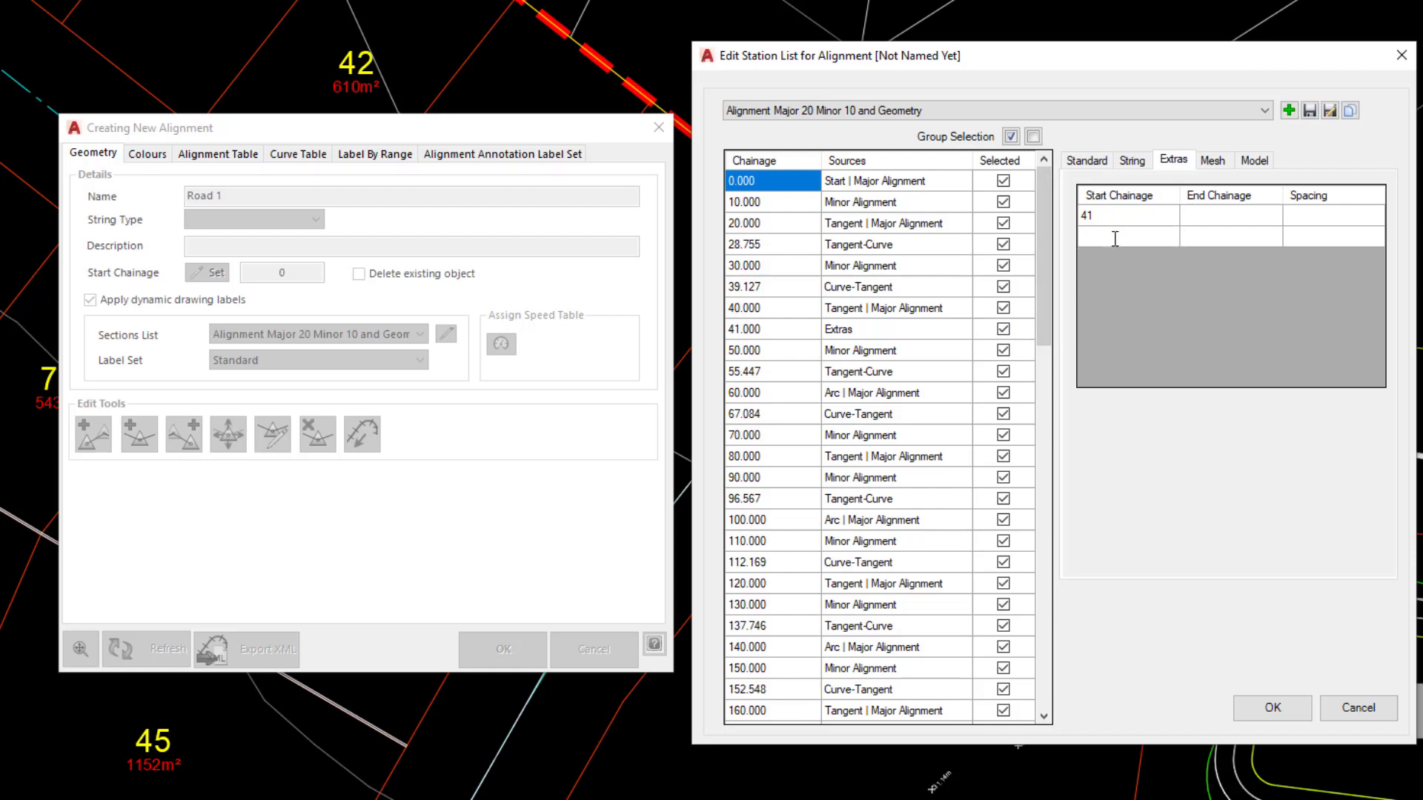
type("42")
left_click(1238, 239)
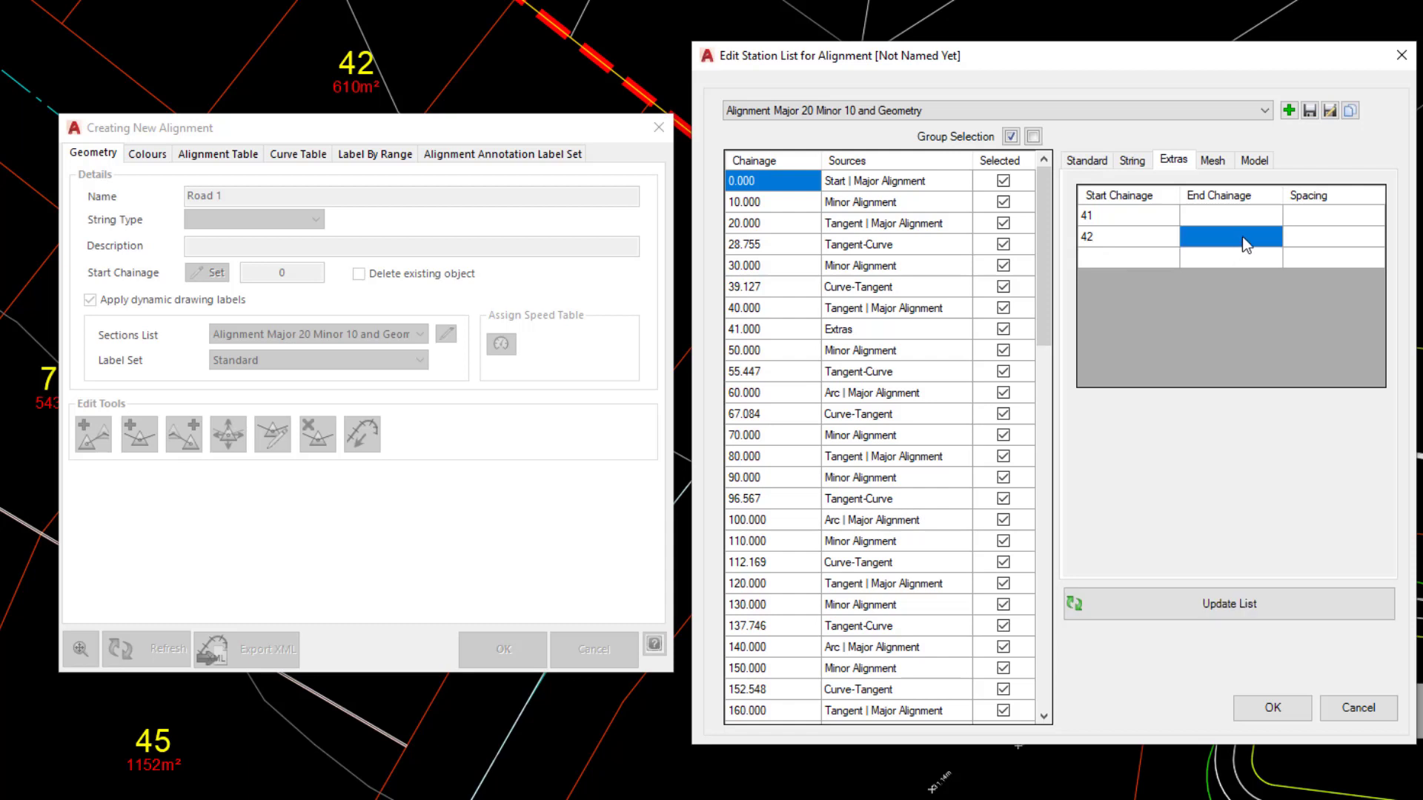
left_click(1246, 237)
type("48")
left_click(1335, 232)
left_click(1338, 233)
type("1")
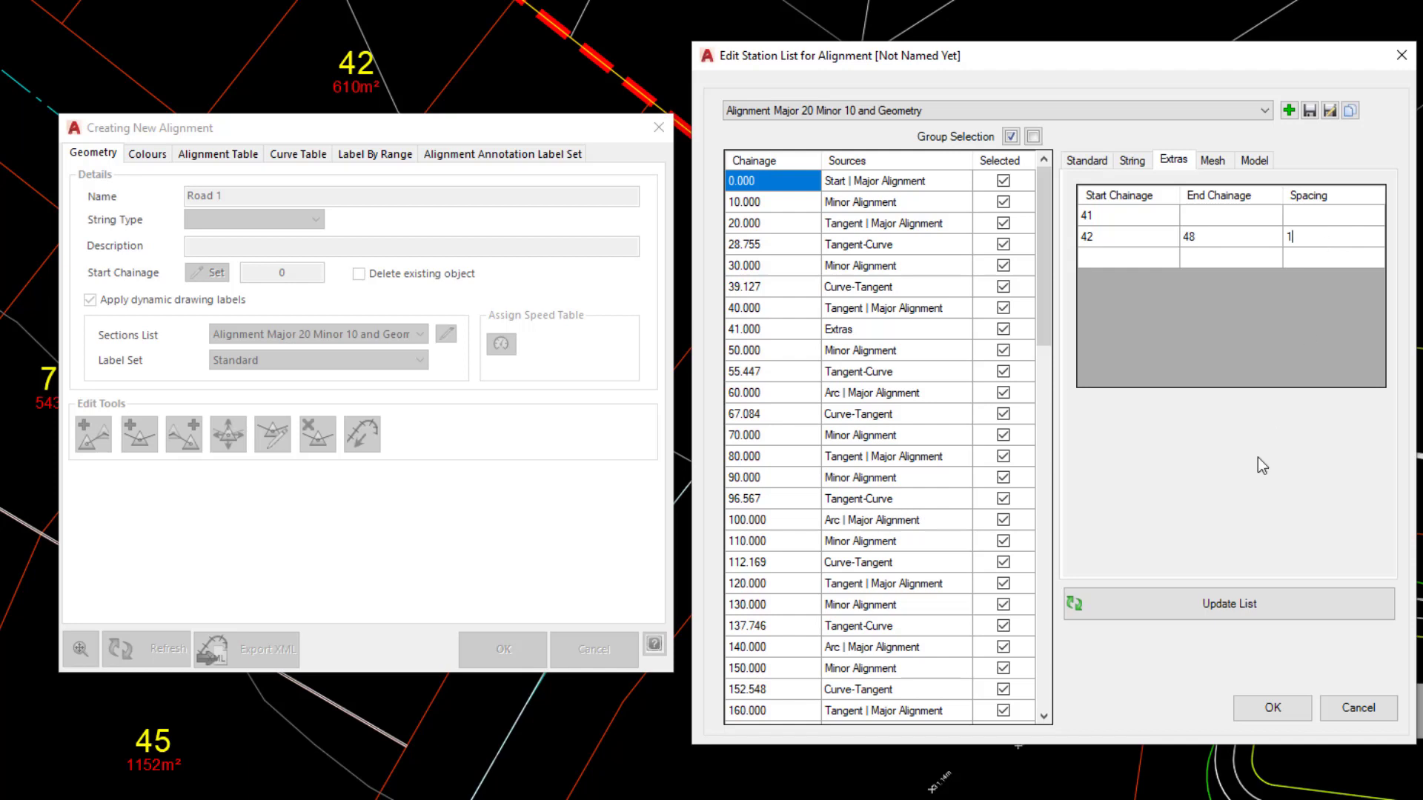
left_click(1218, 605)
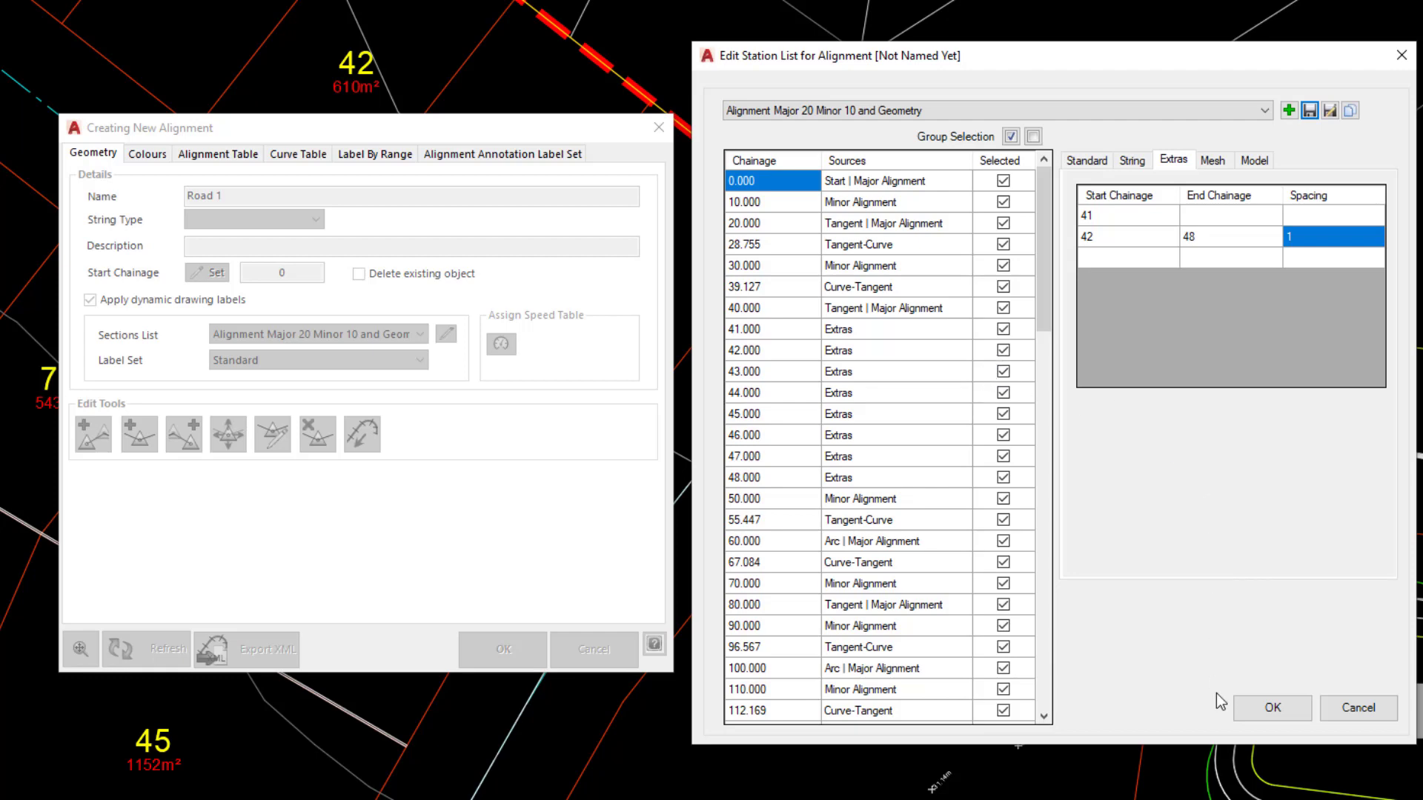
Accept the station list, refresh Road 1, and zoom in to check the CH 40–48 labels.
left_click(1282, 715)
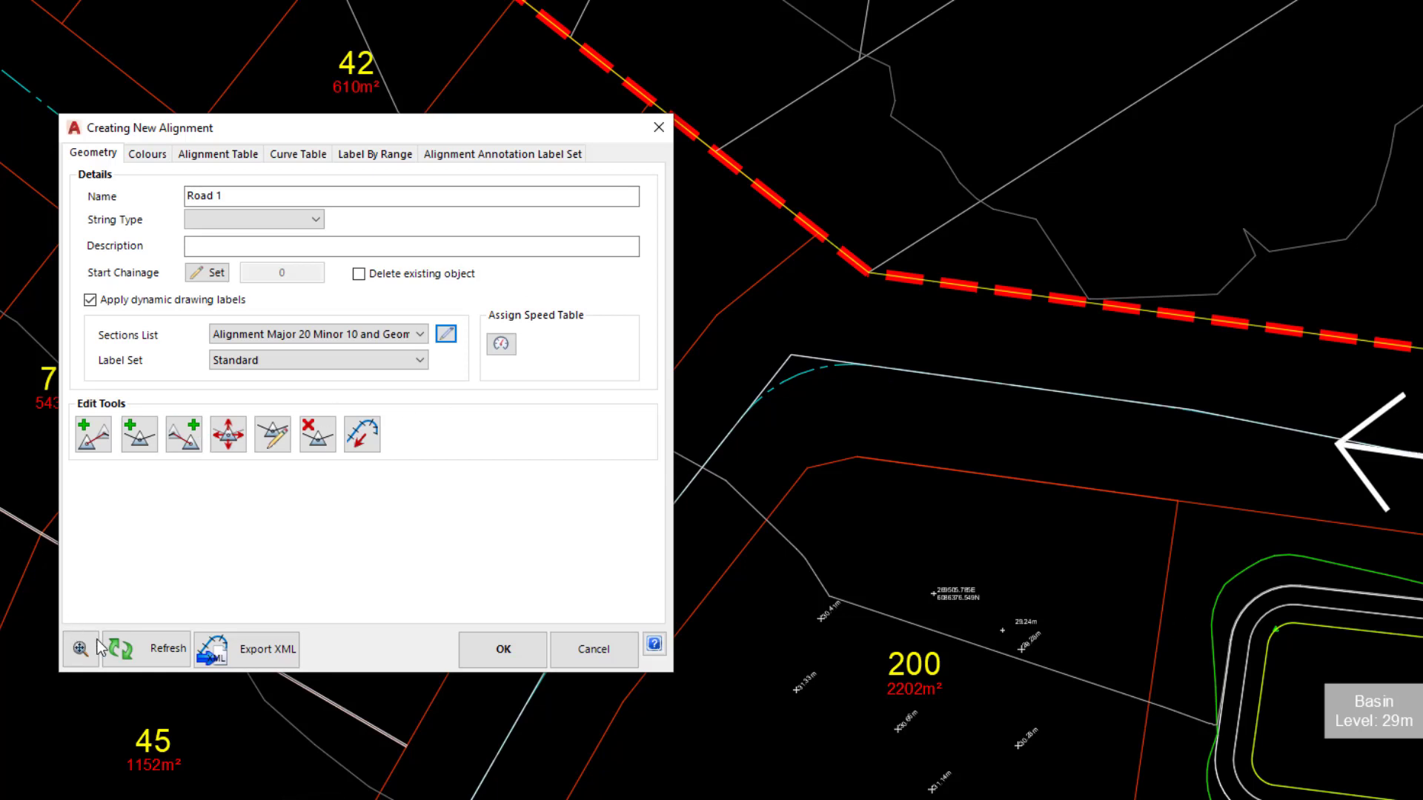
left_click(154, 649)
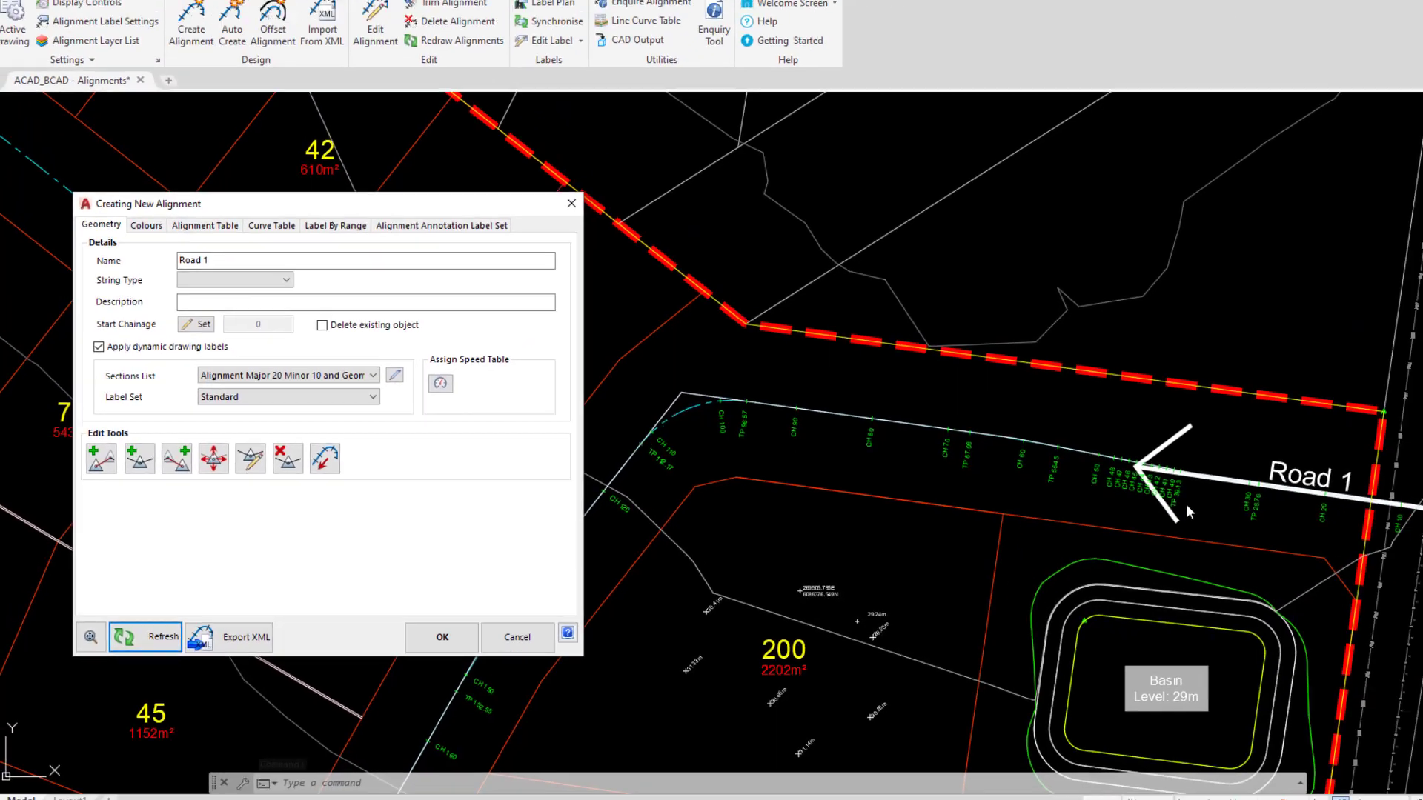
scroll(1395, 478, "up", 3)
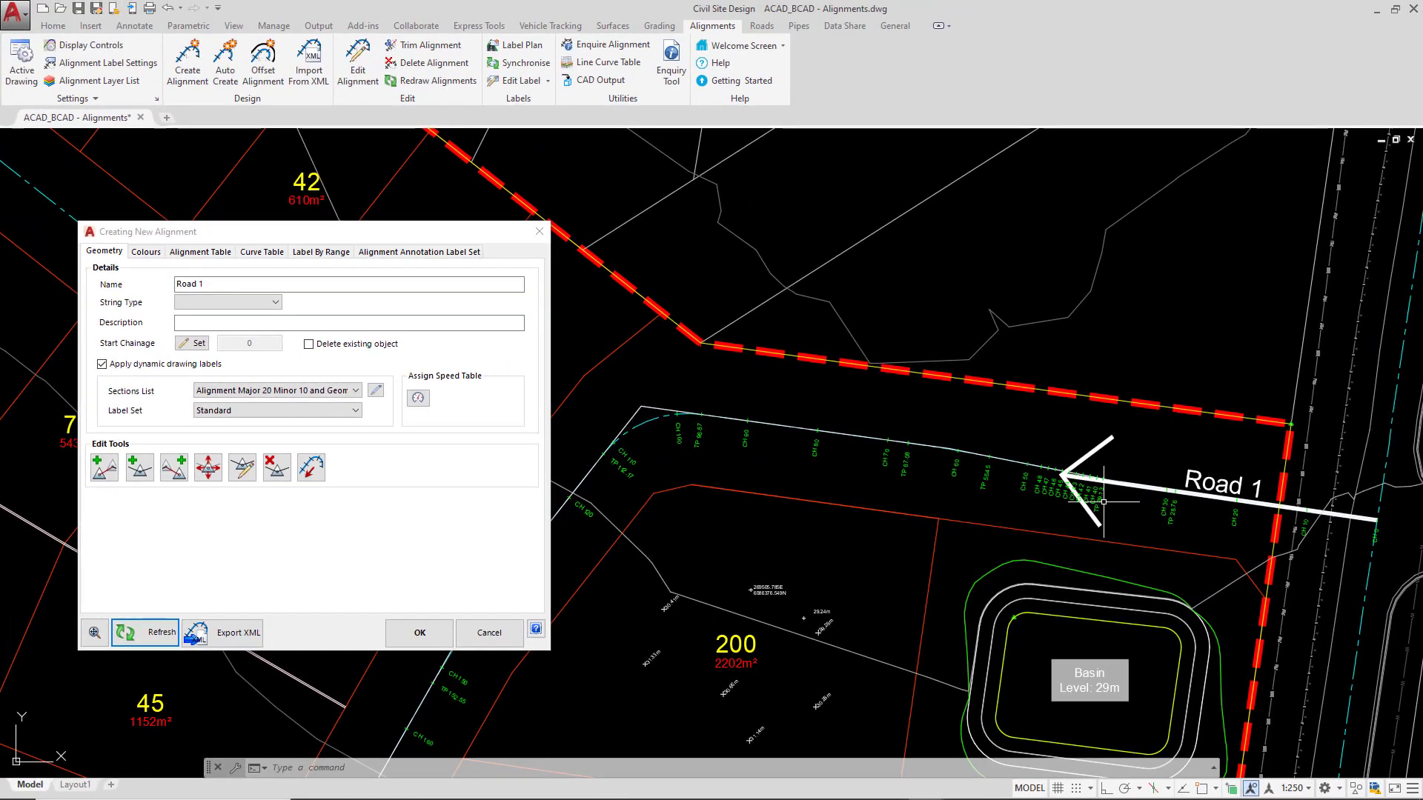
scroll(1105, 498, "up", 3)
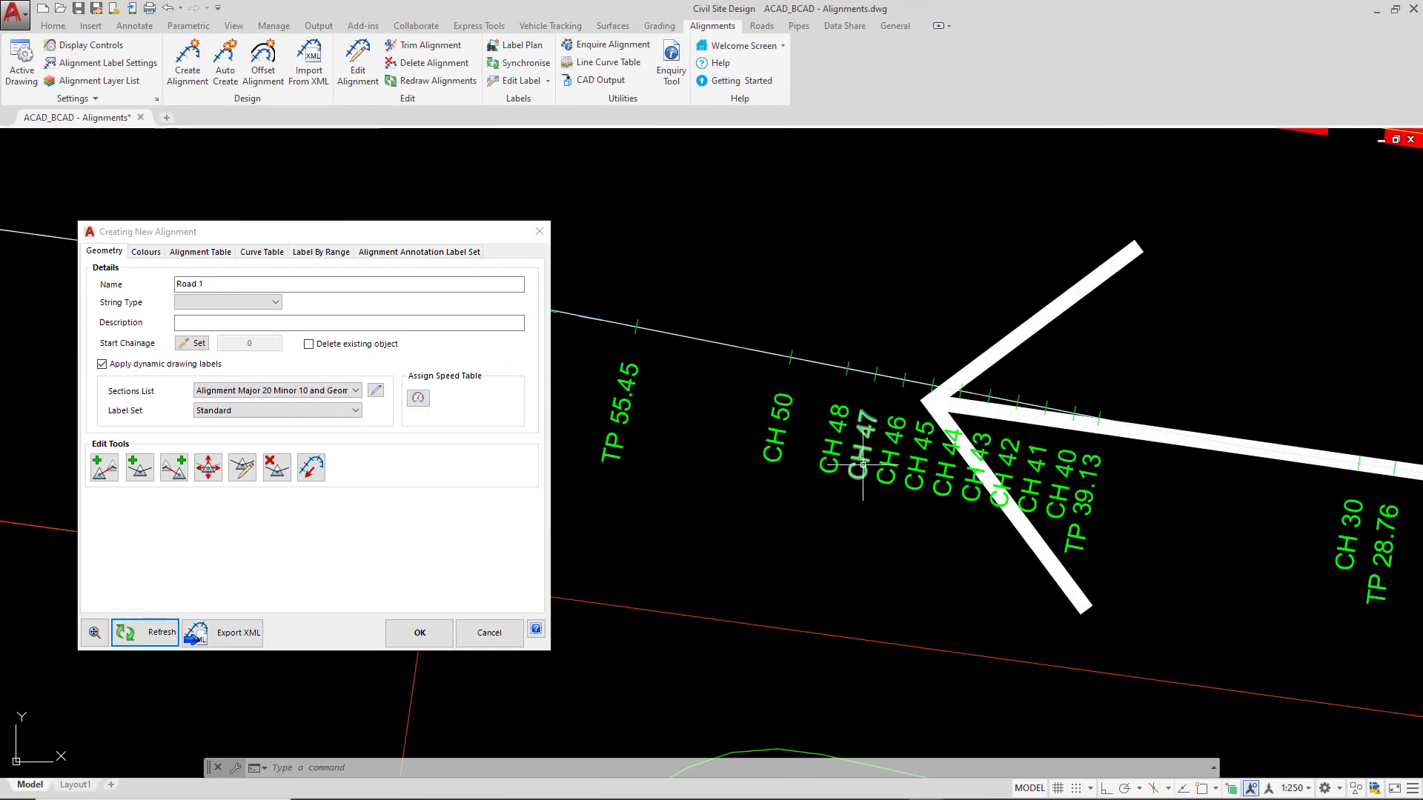
scroll(859, 463, "down", 5)
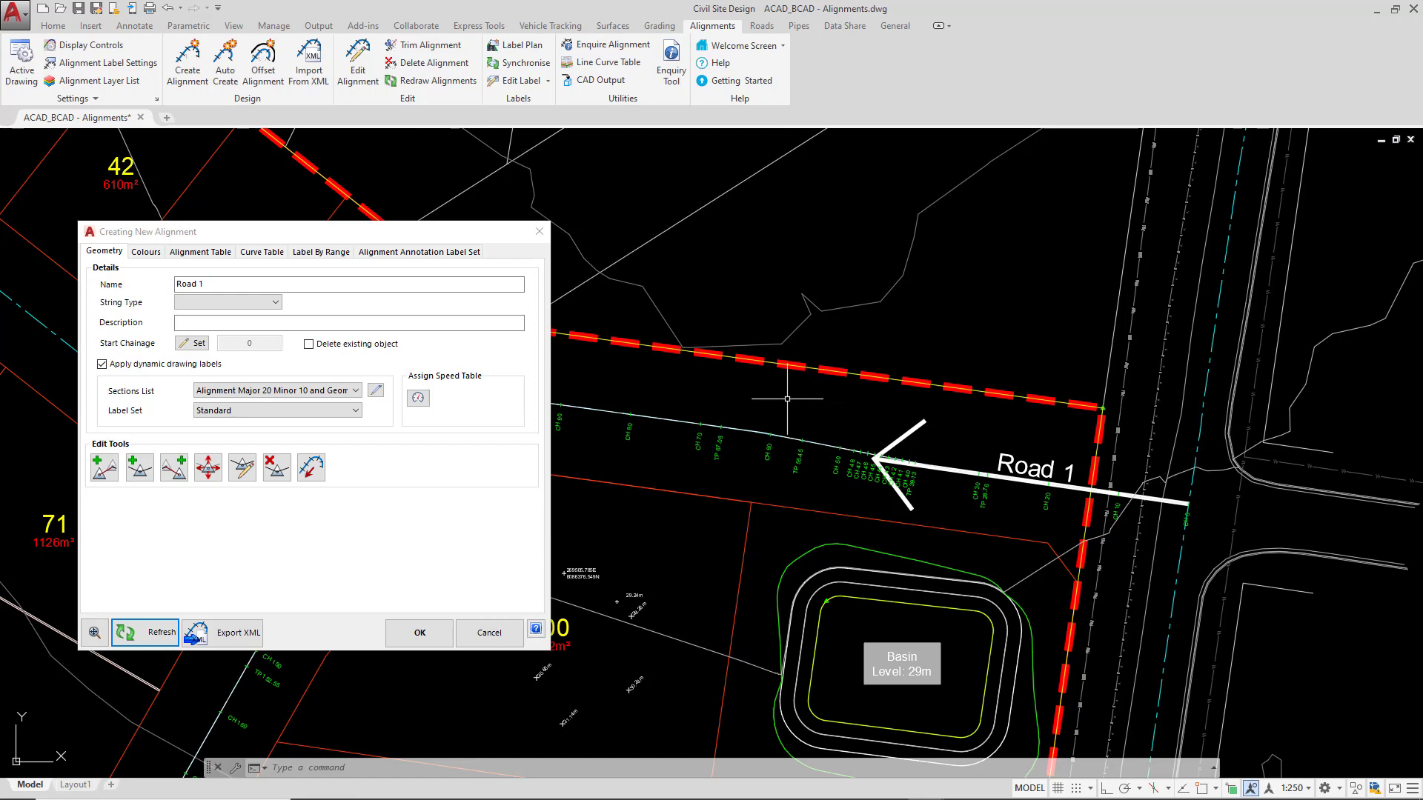
middle_click_drag(804, 404, 935, 404)
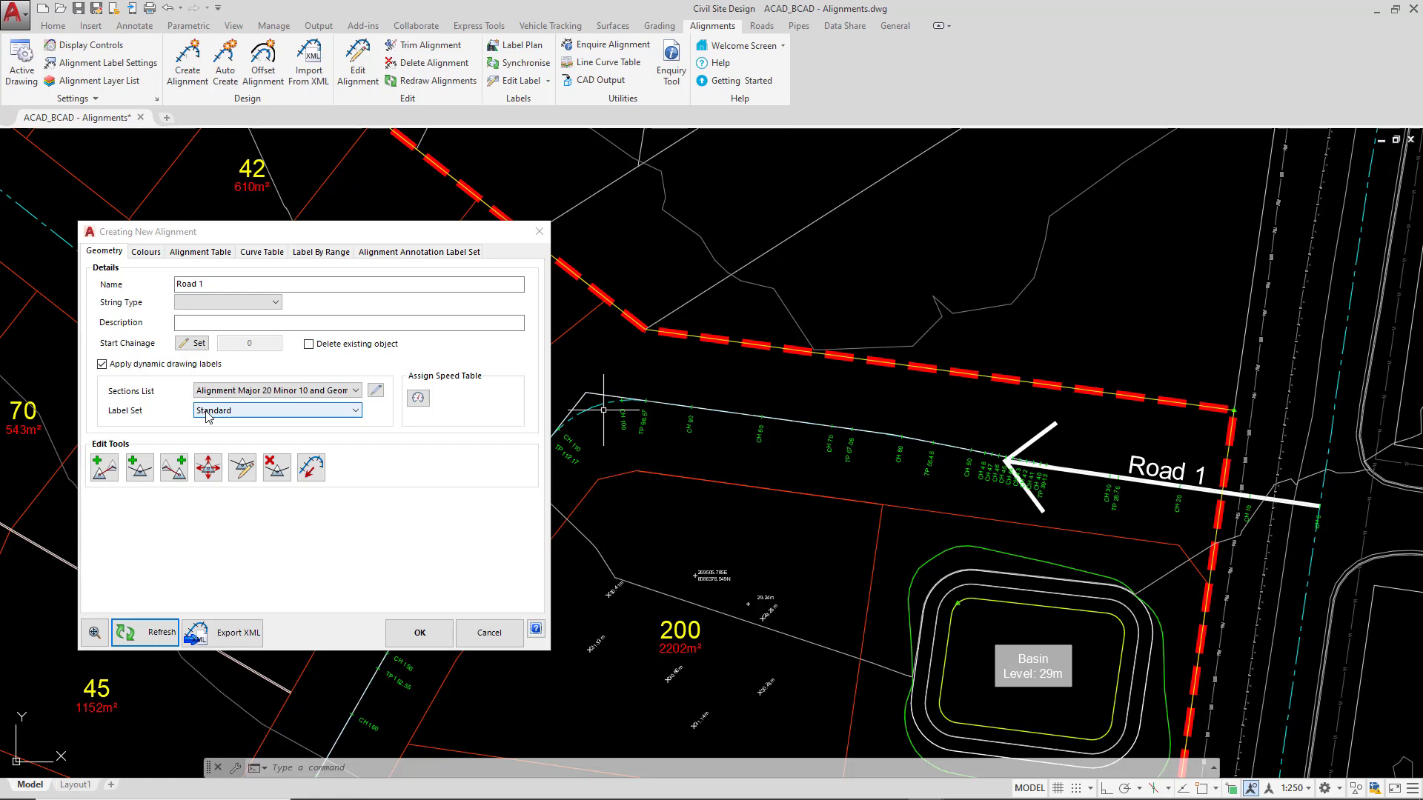
Switch the label set to 'Major, Minor and Geometry' and refresh Road 1's chainage labels.
left_click(208, 414)
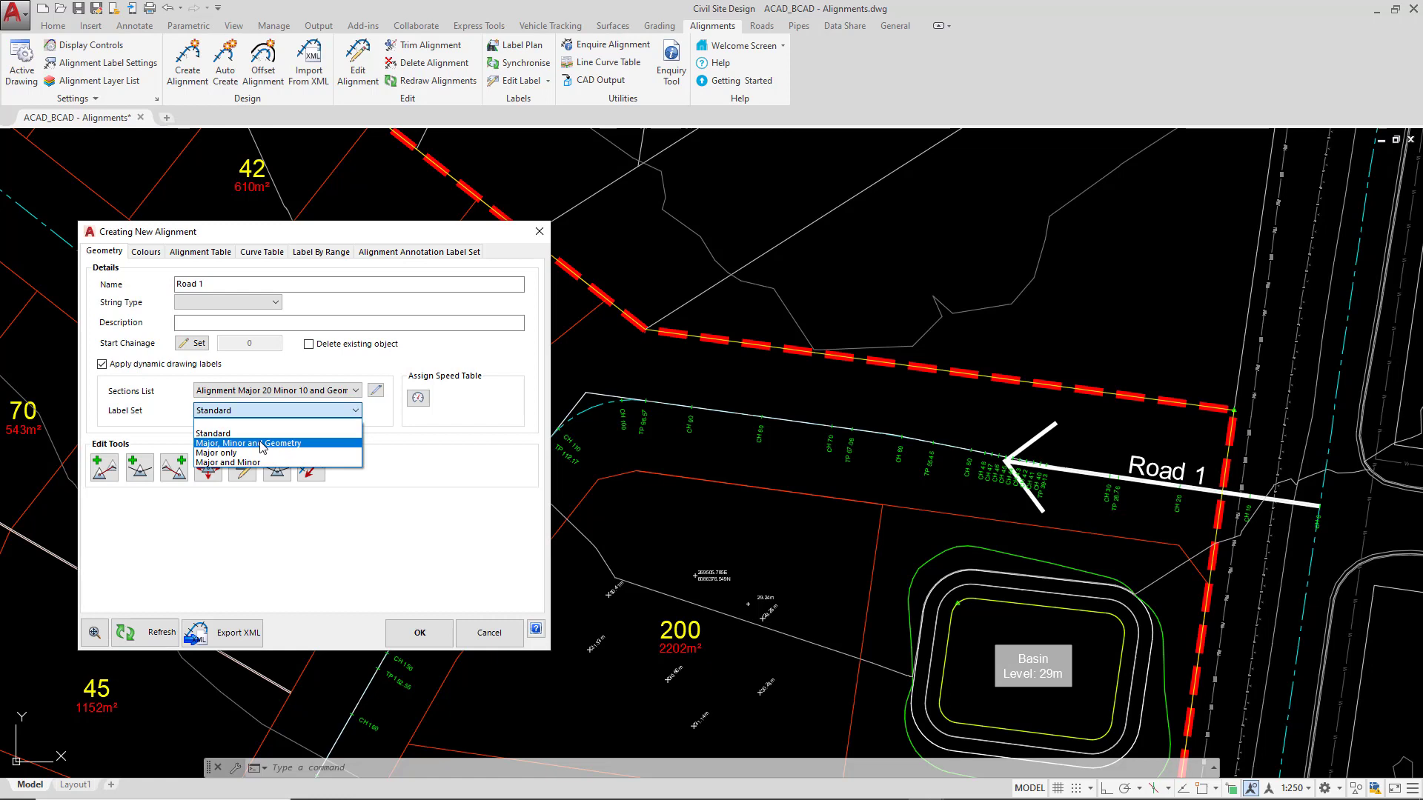
left_click(260, 443)
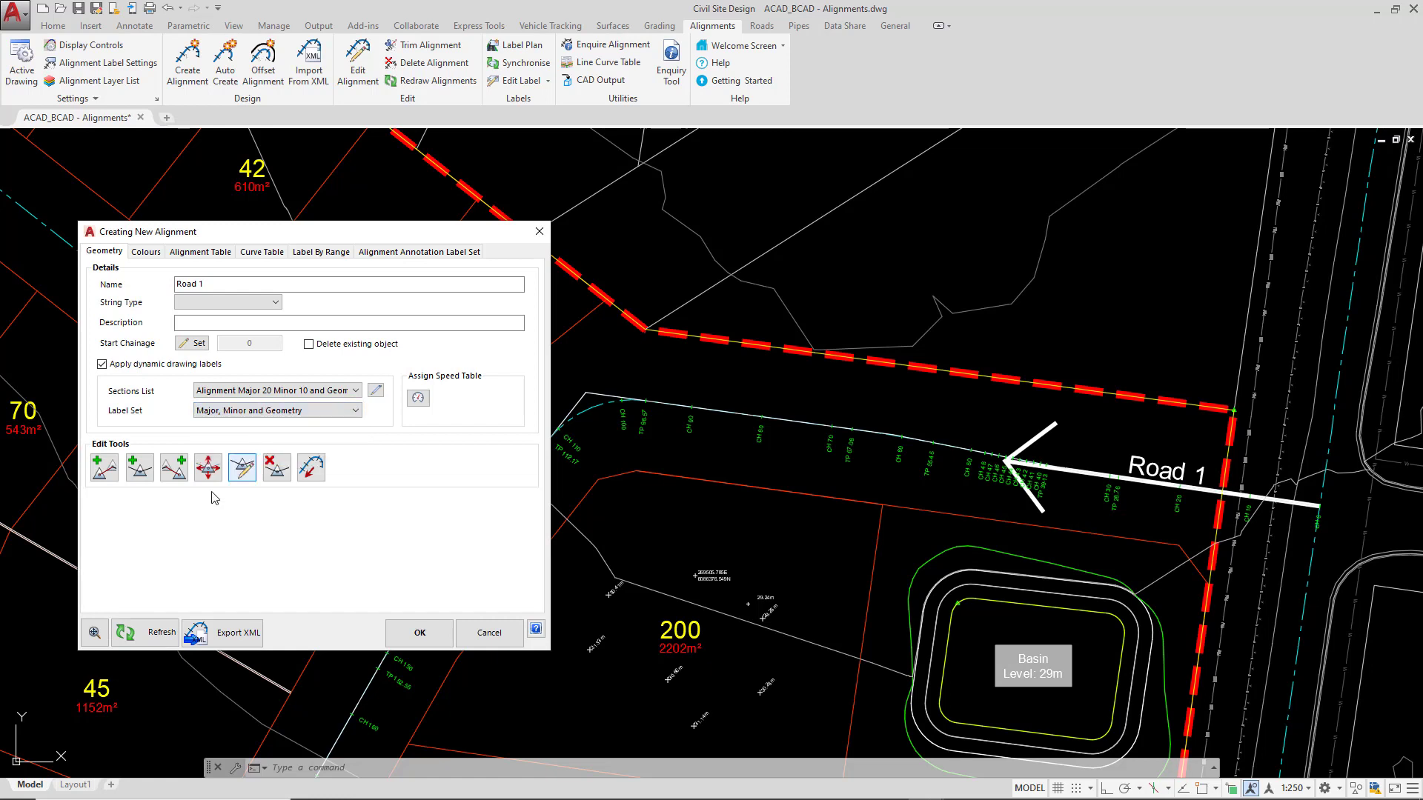
left_click(150, 635)
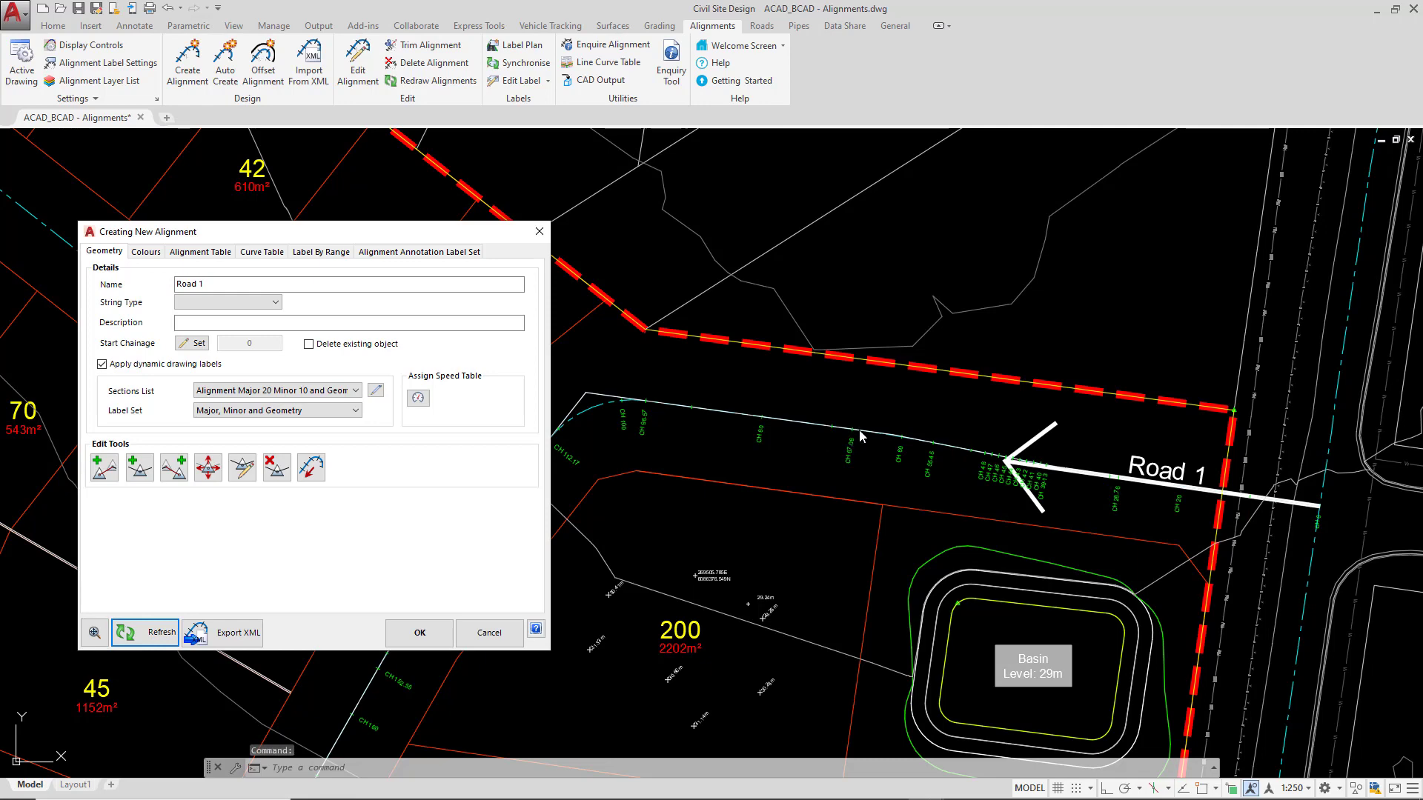
scroll(766, 404, "up", 2)
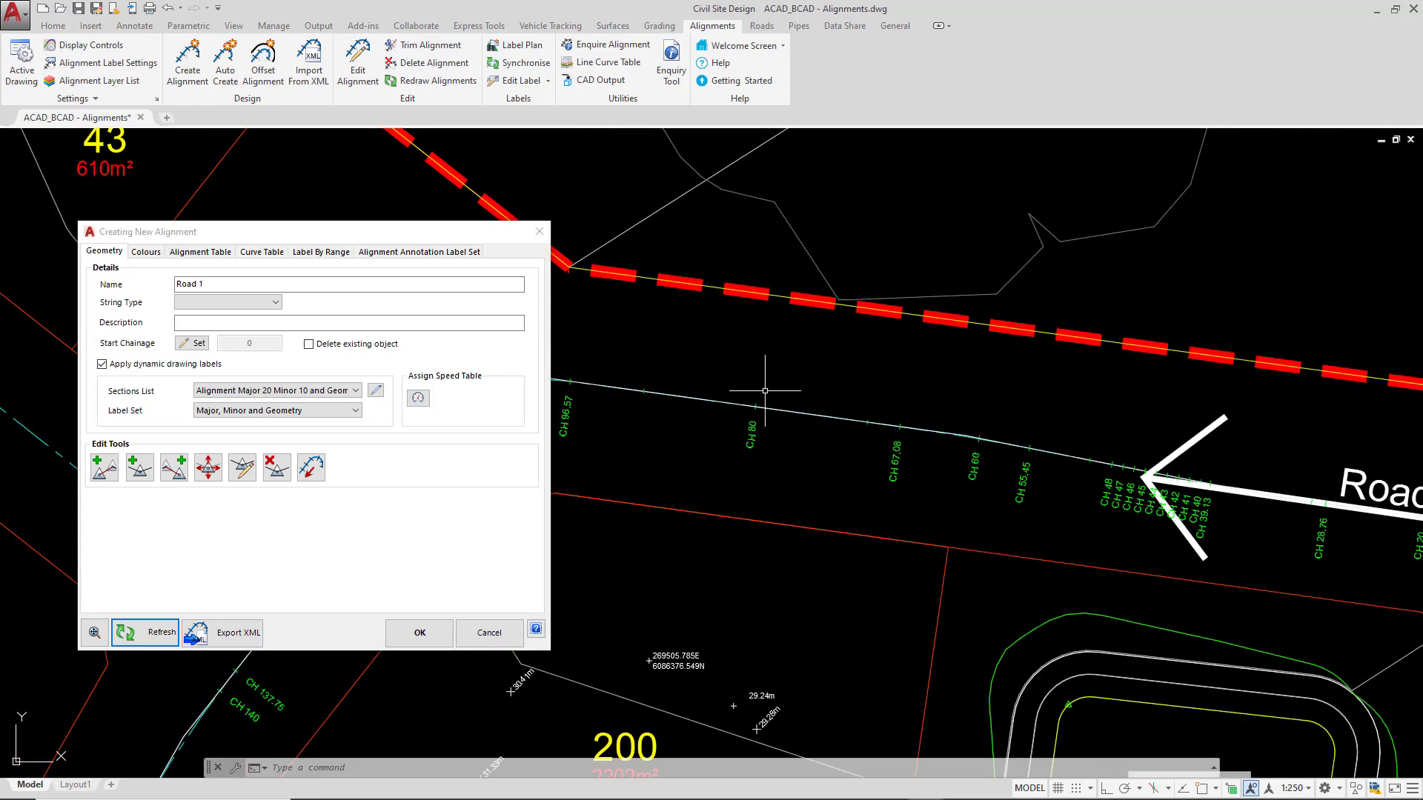
In the 'Major, Minor and Geometry' annotation label set, set Minor Alignment to Major Text and refresh.
left_click(420, 253)
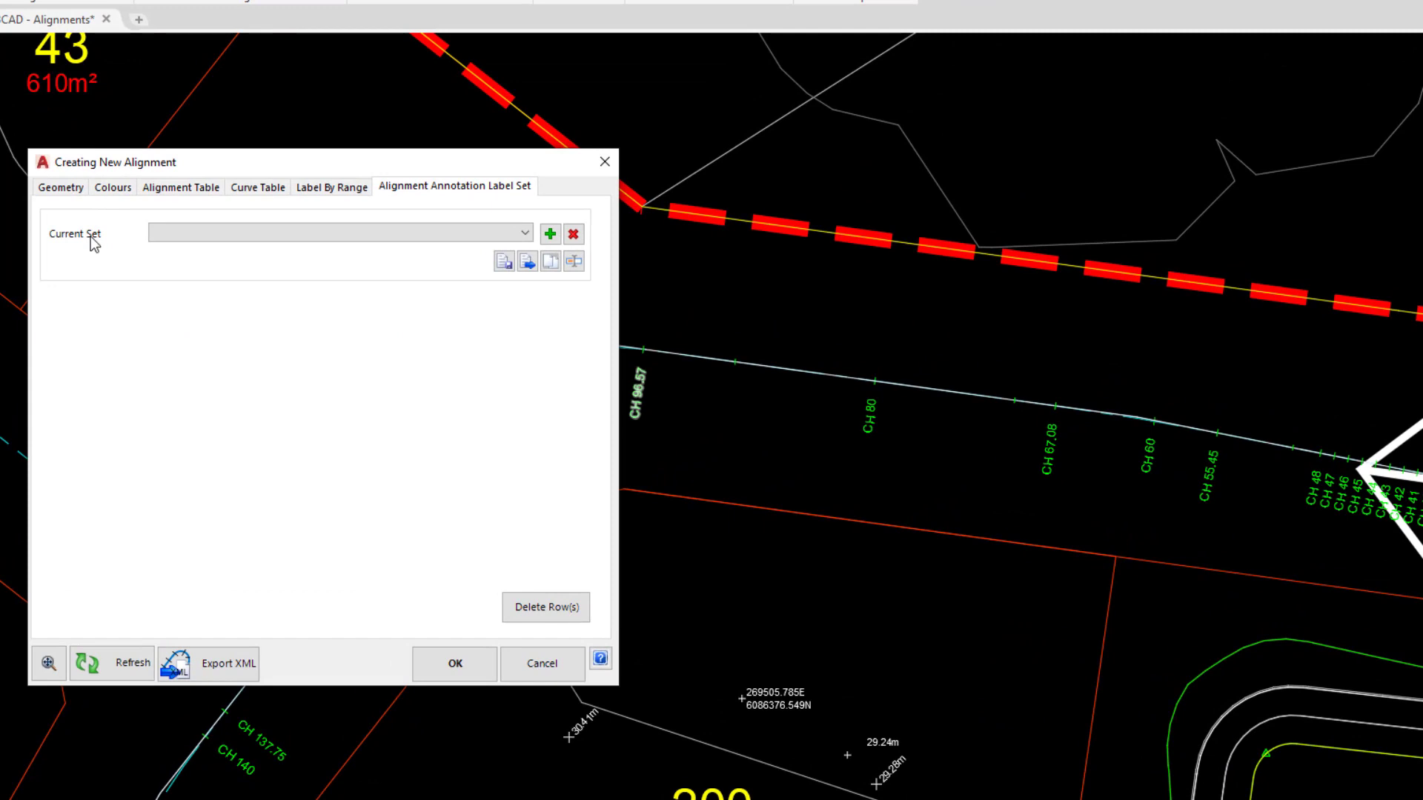
left_click(209, 239)
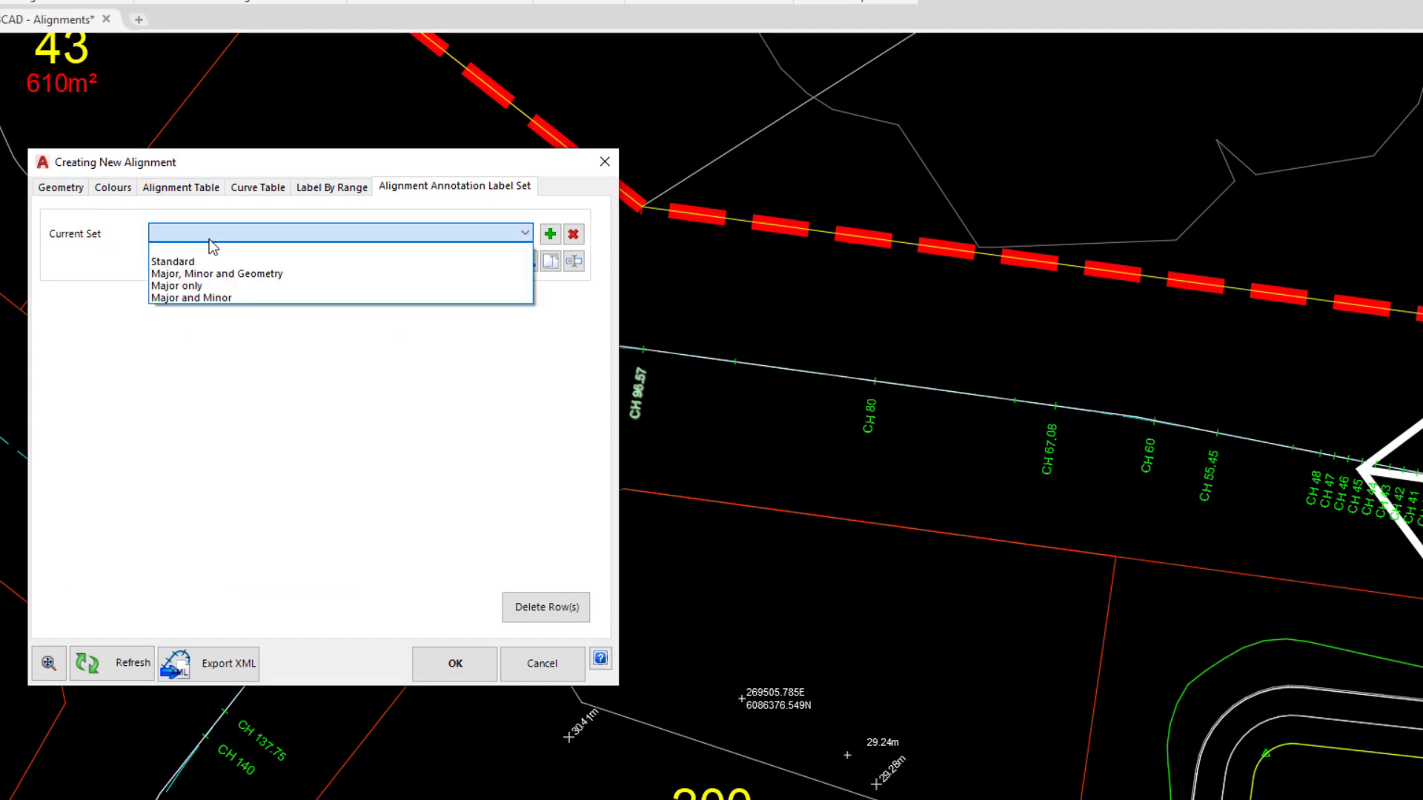
left_click(253, 273)
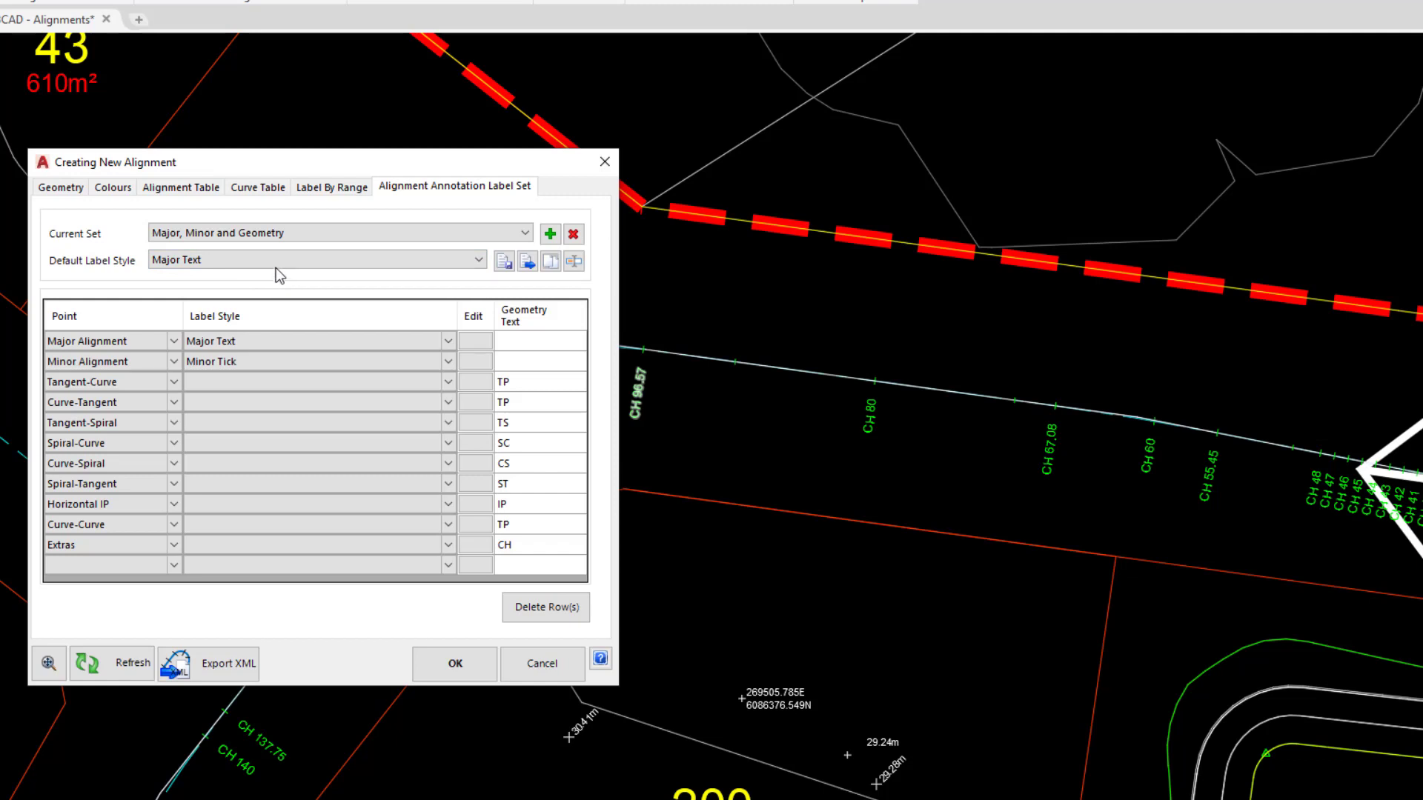
left_click(64, 341)
left_click(198, 366)
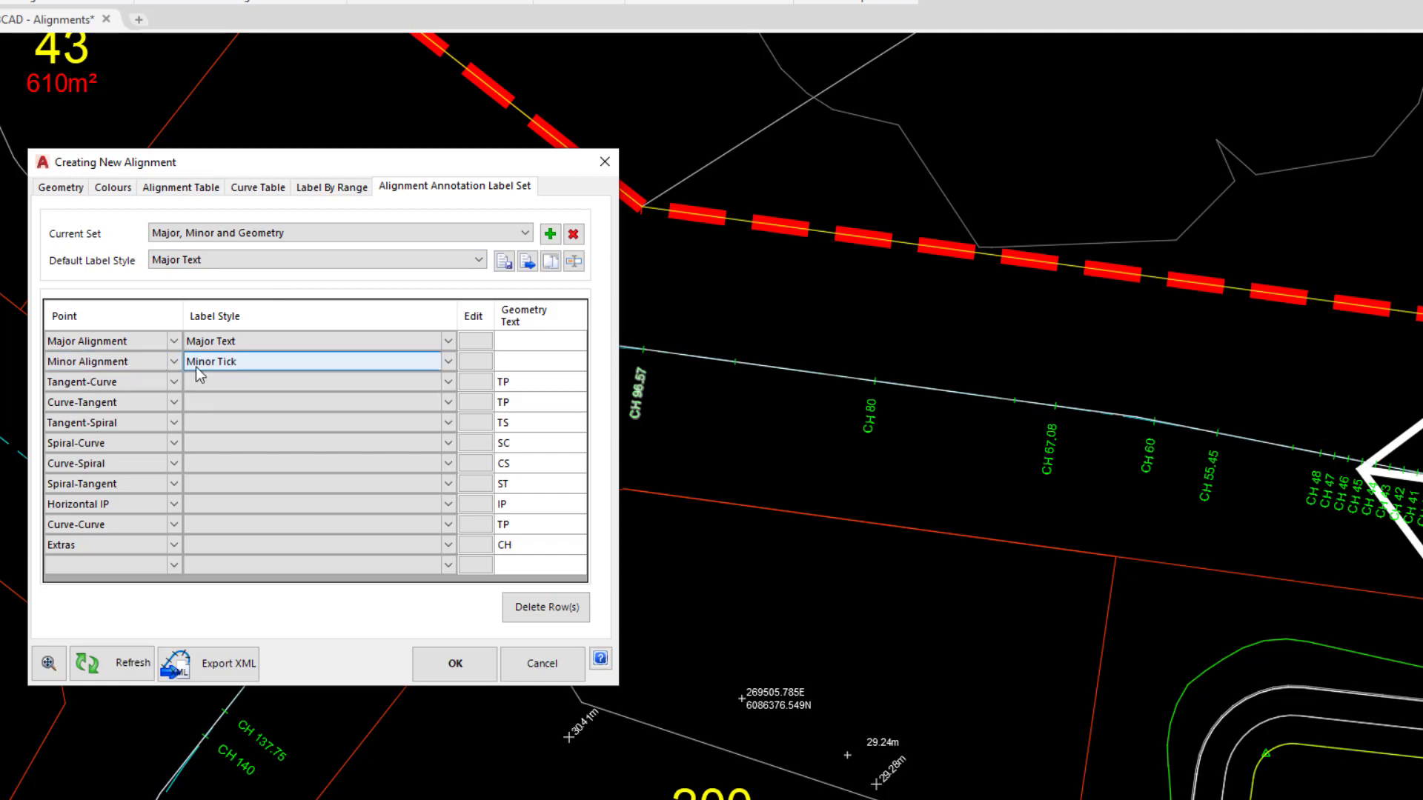
left_click(1016, 404)
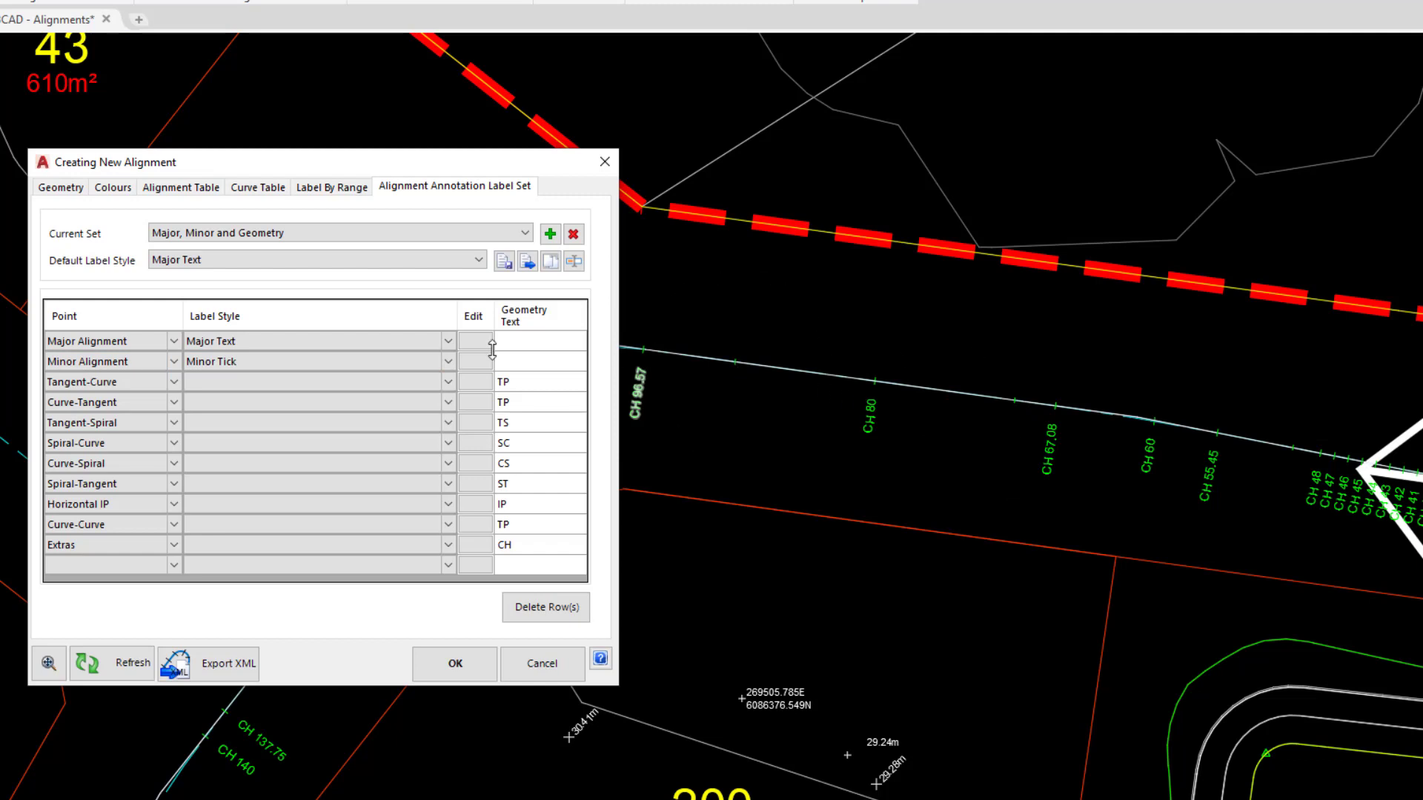
left_click(447, 361)
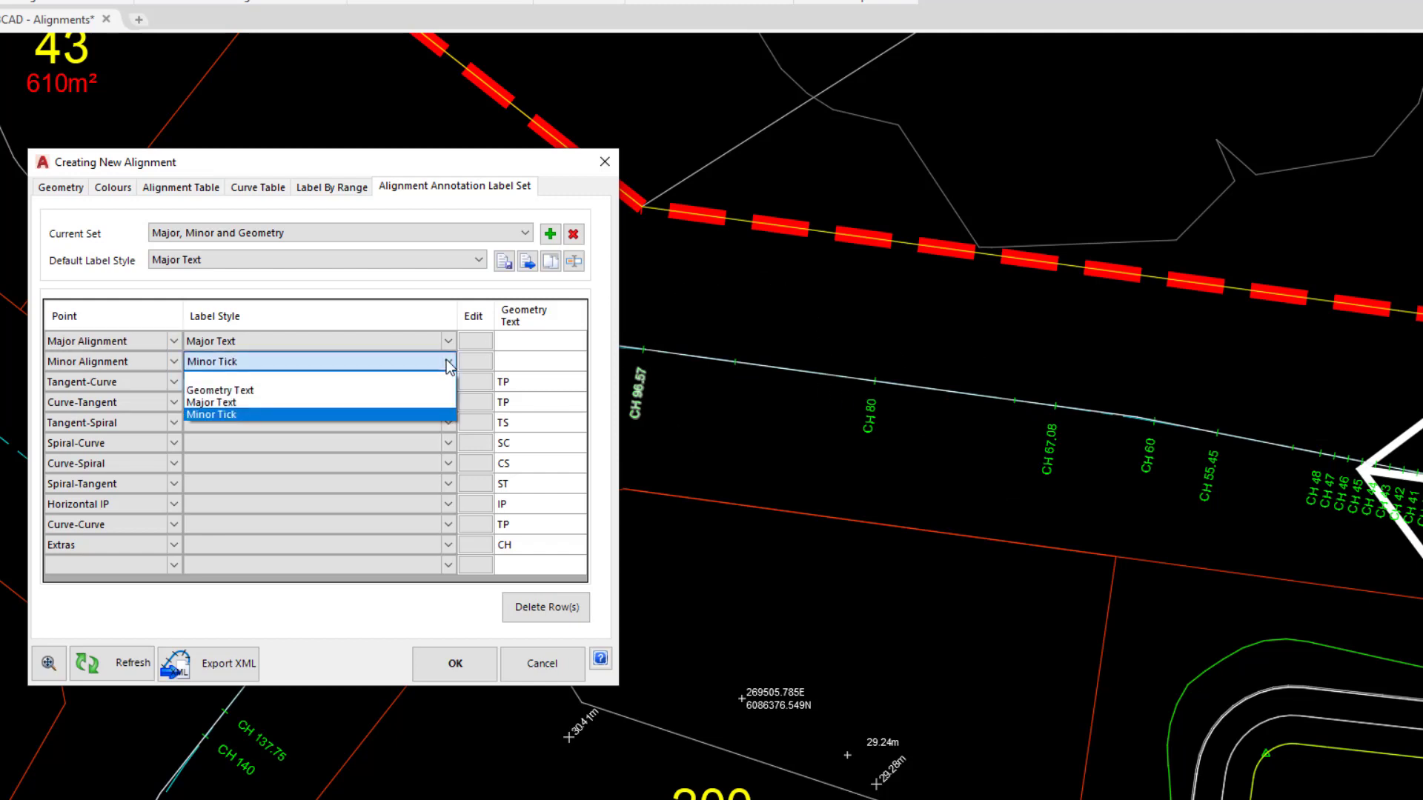
left_click(252, 403)
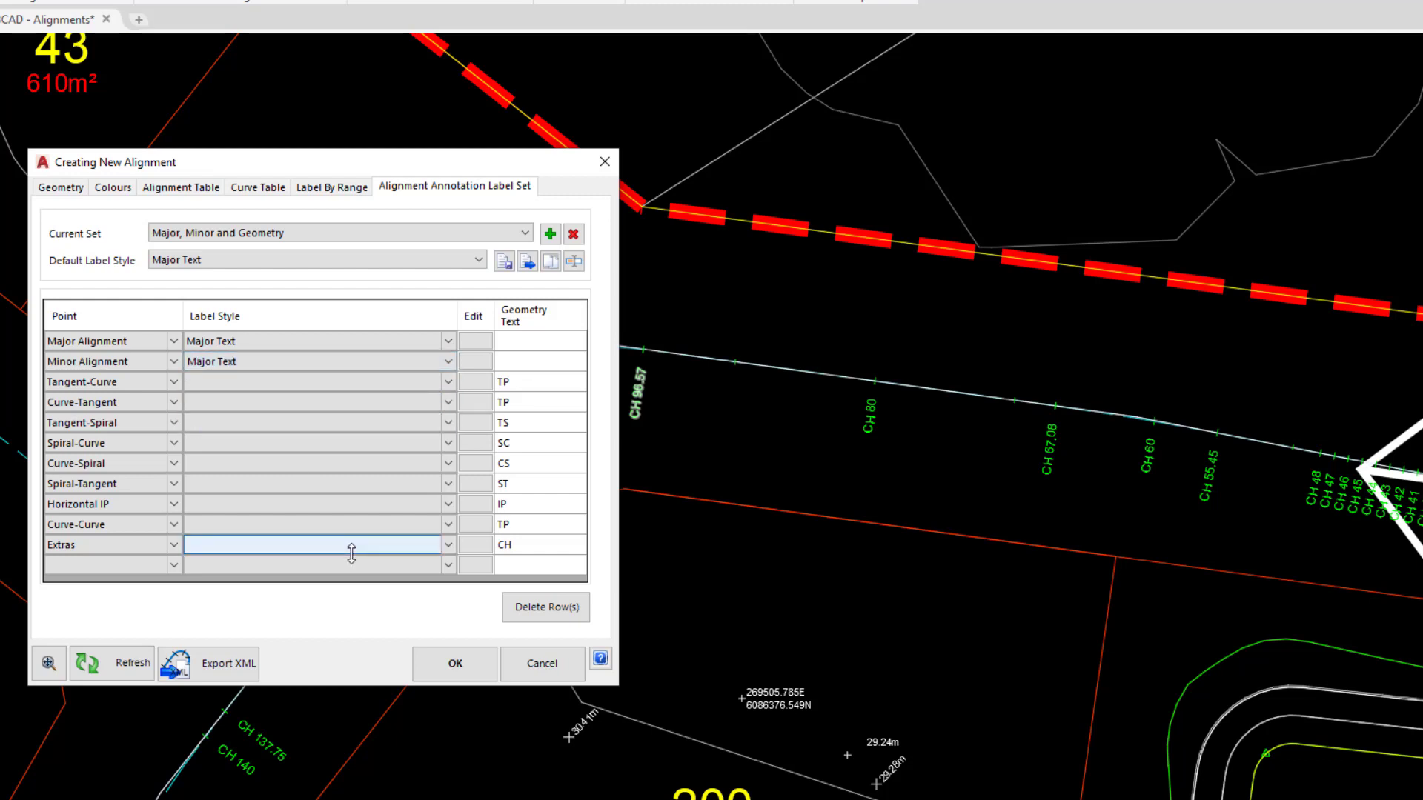
left_click(112, 667)
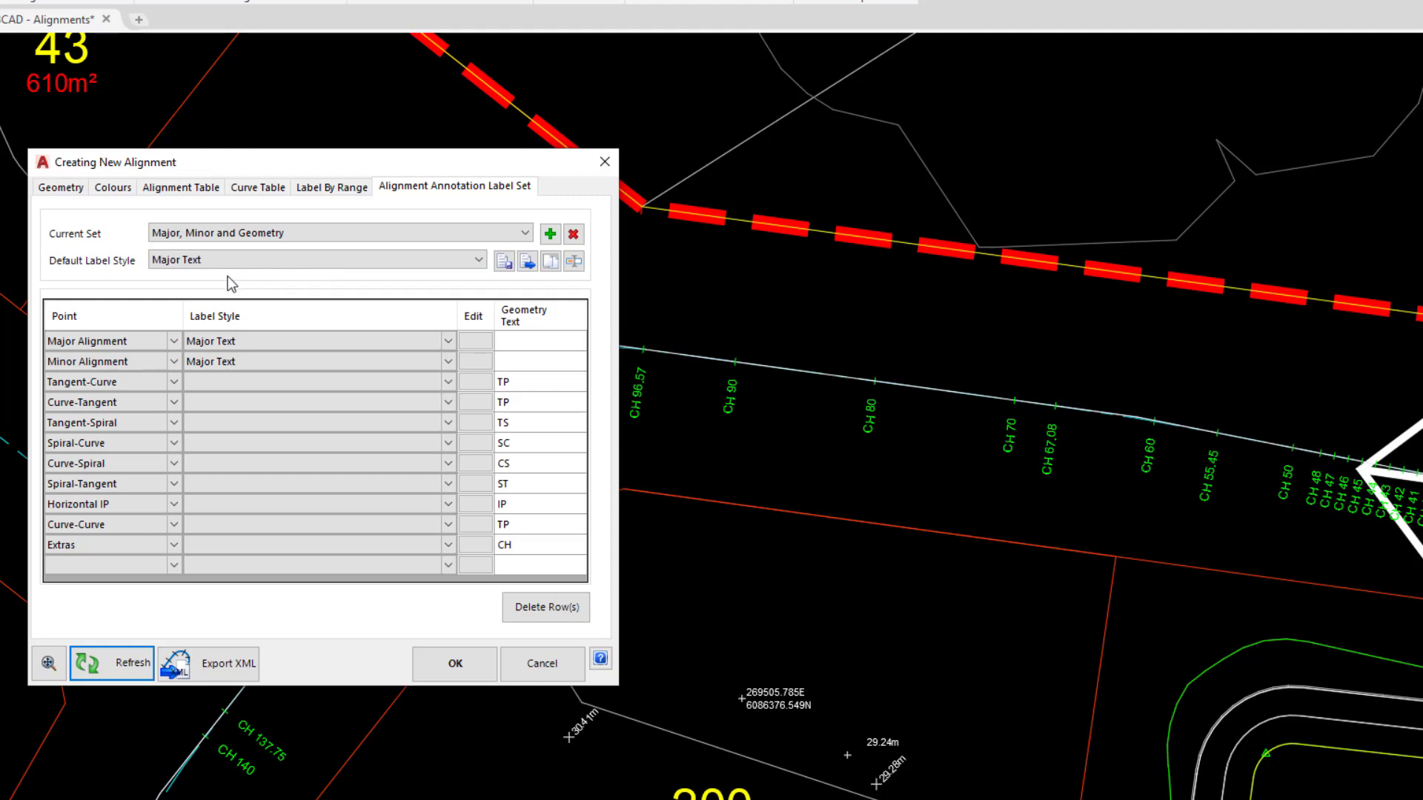
Refresh from the Geometry tab, accept the Road 1 alignment, and zoom out to view the subdivision.
left_click(62, 184)
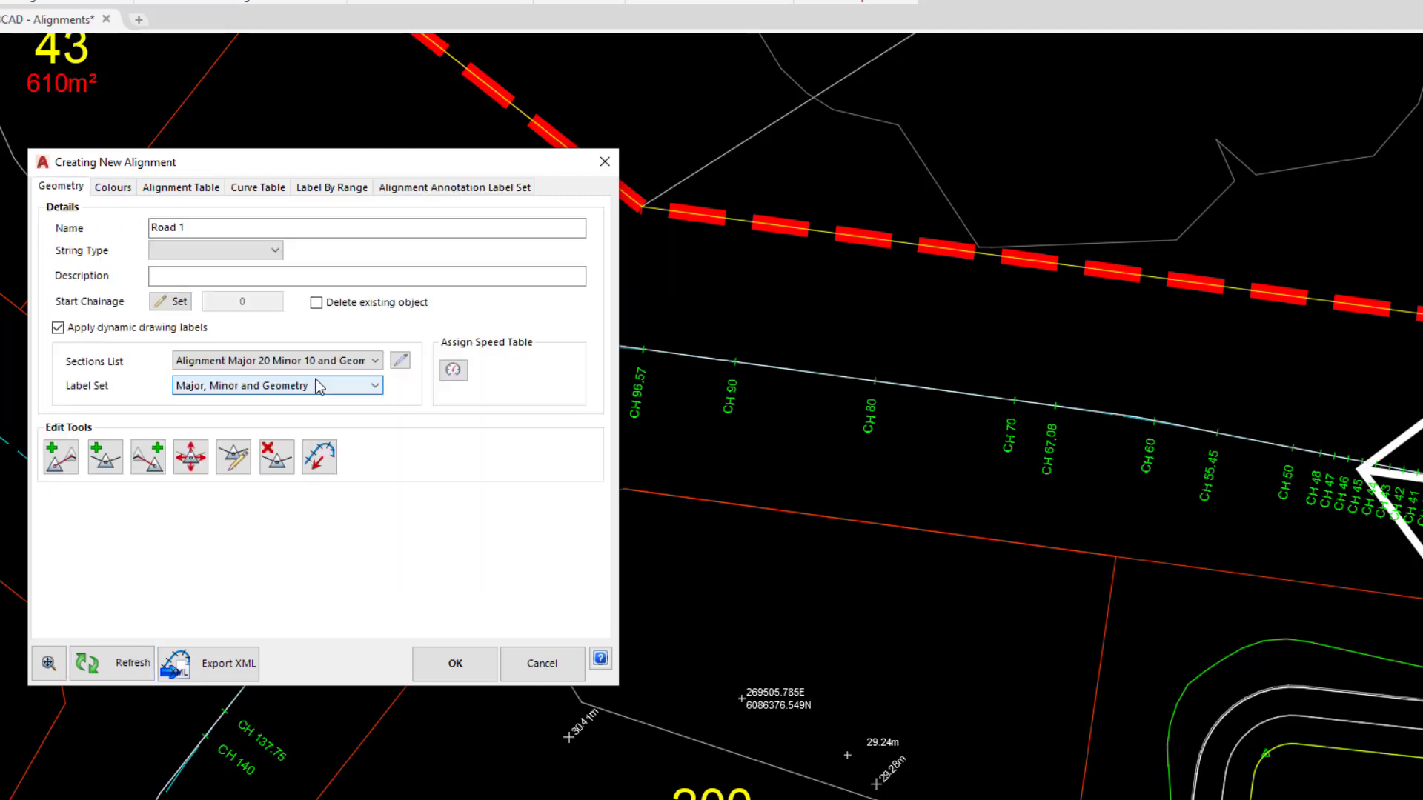
left_click(146, 656)
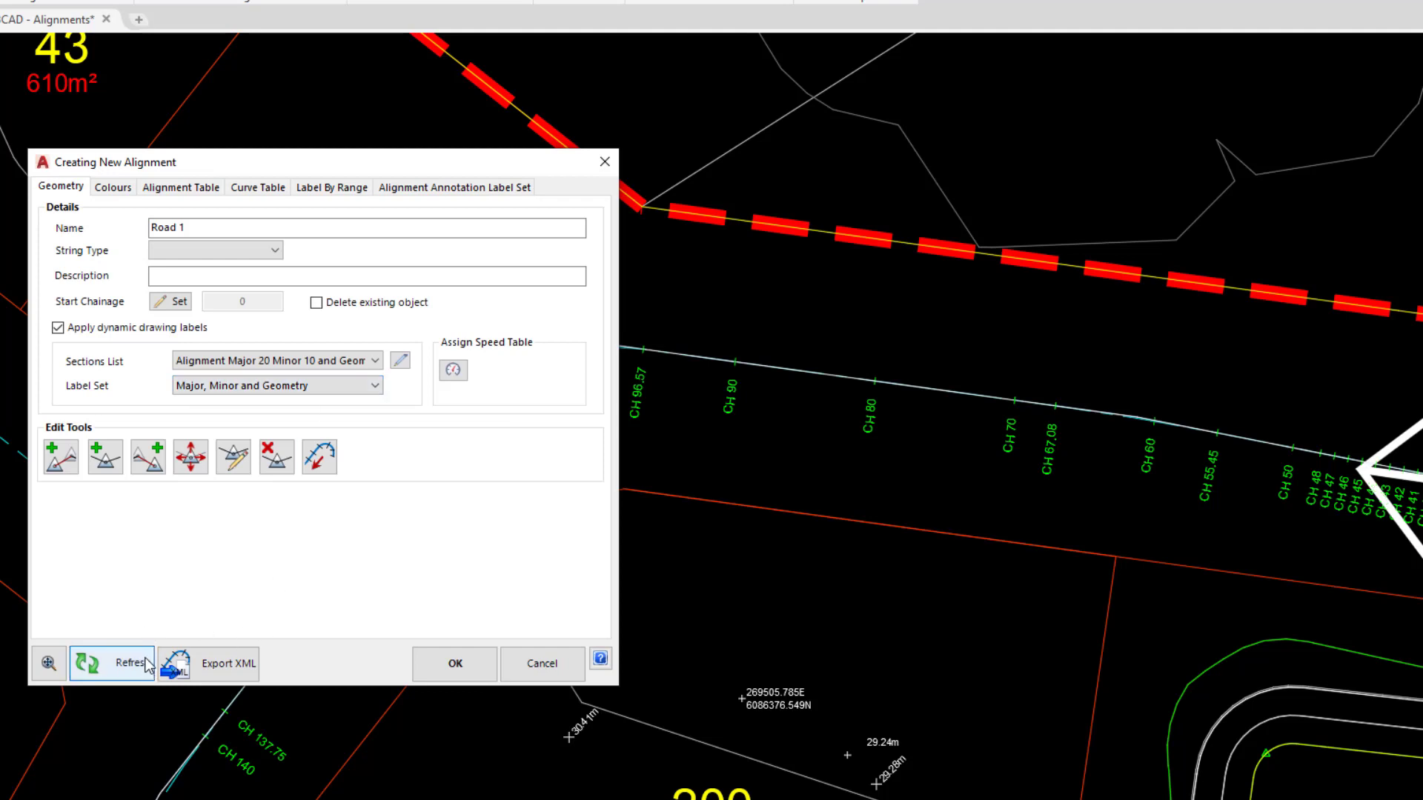
left_click(452, 664)
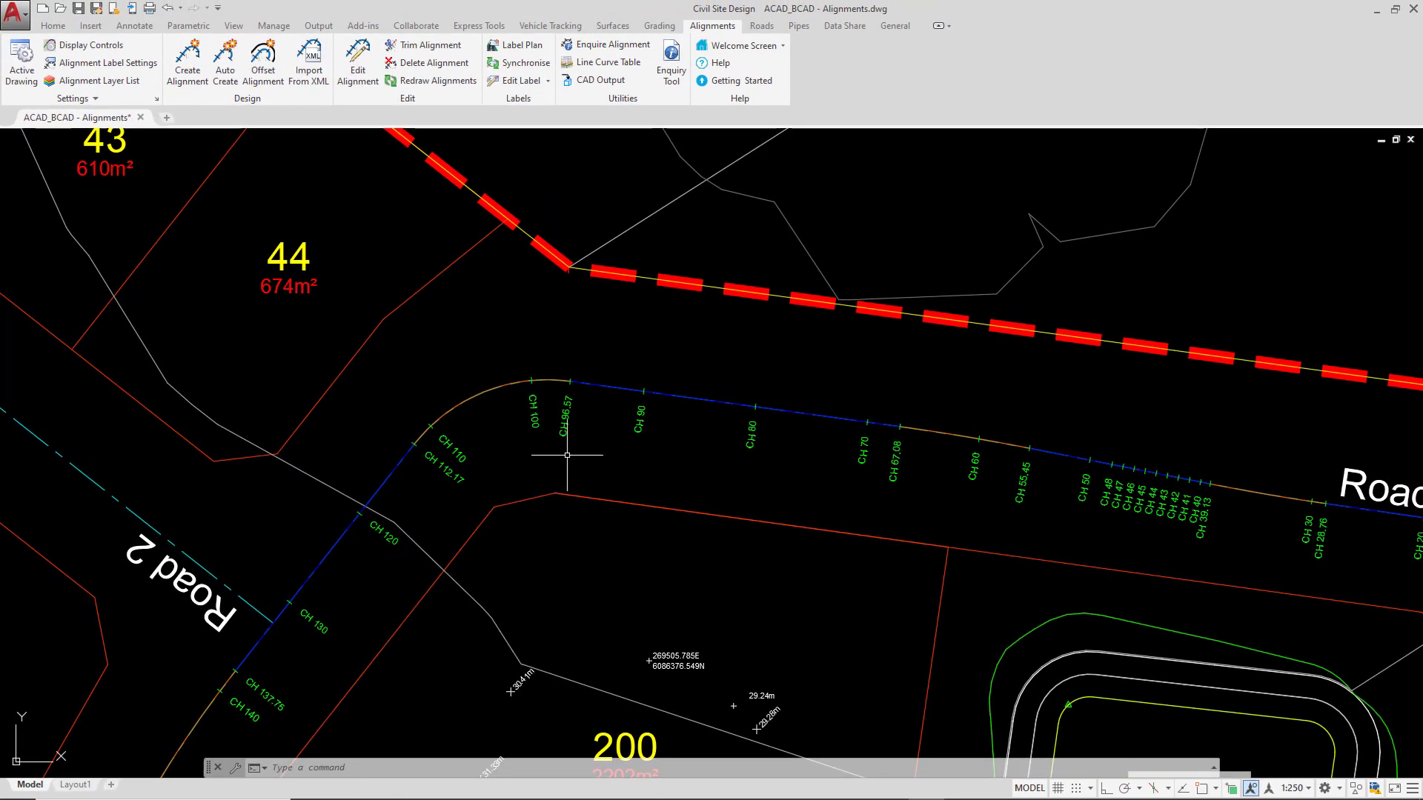
scroll(567, 456, "down", 4)
middle_click_drag(534, 542, 683, 406)
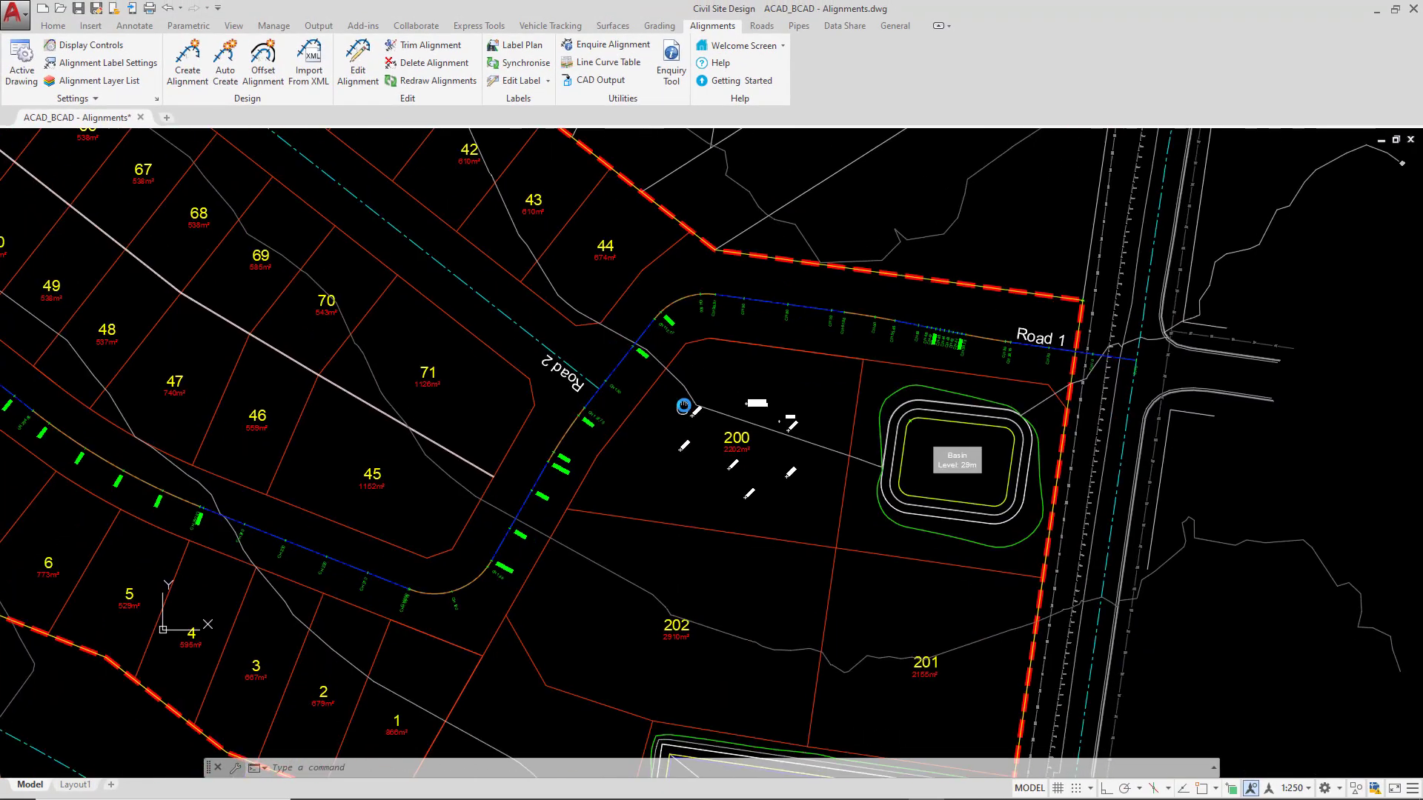